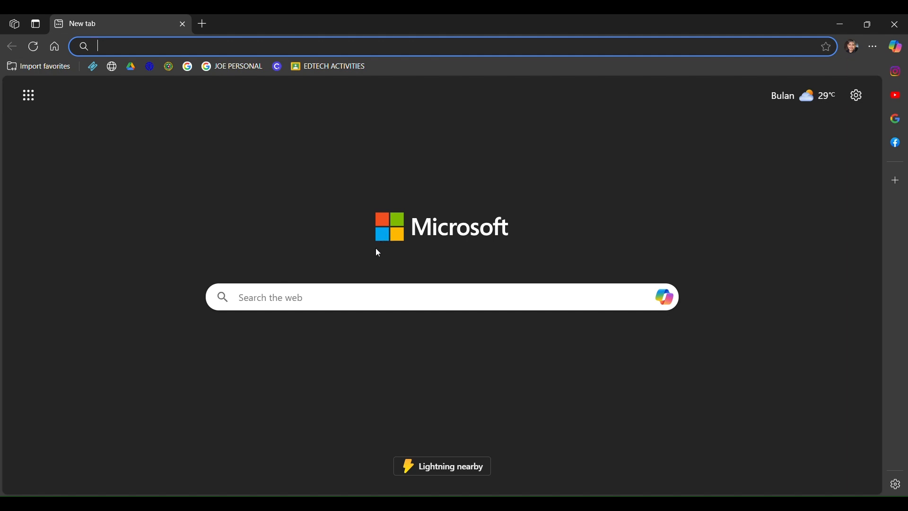
pyautogui.click(494, 504)
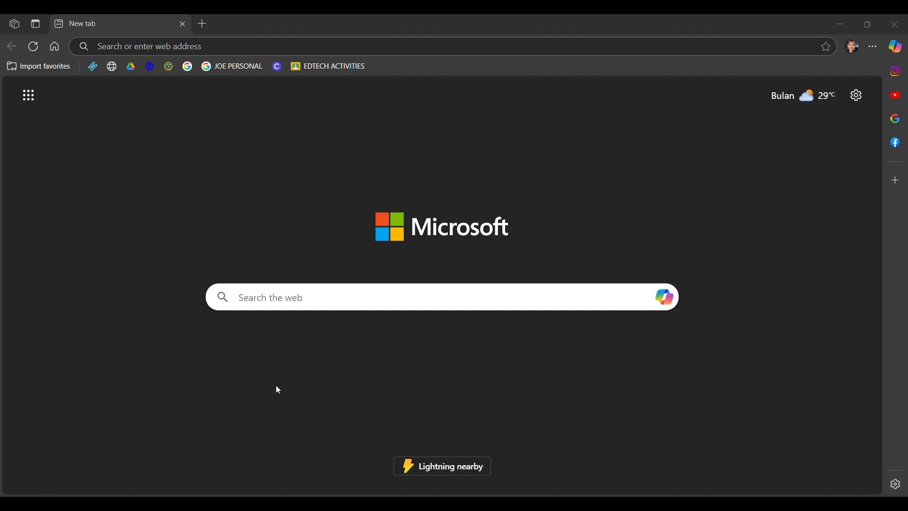
pyautogui.click(591, 26)
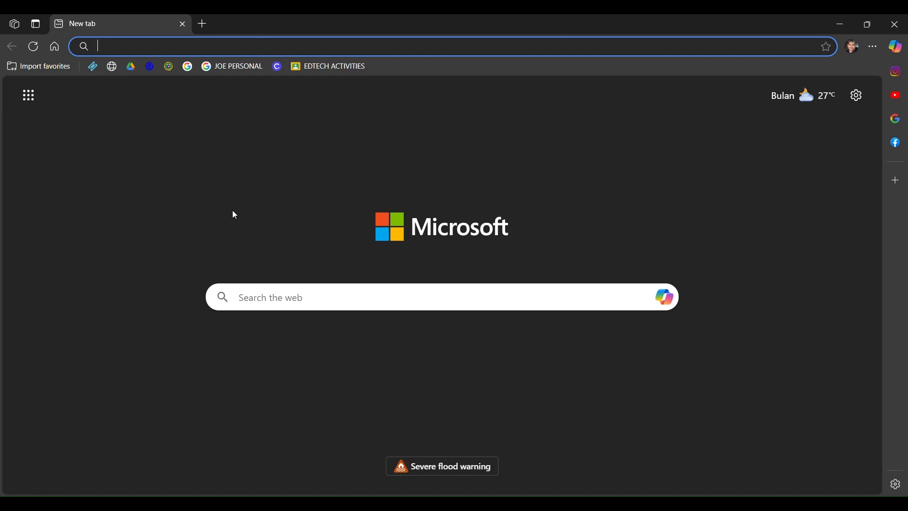
# Step: Go to google.com in the open browser tab
pyautogui.click(138, 47)
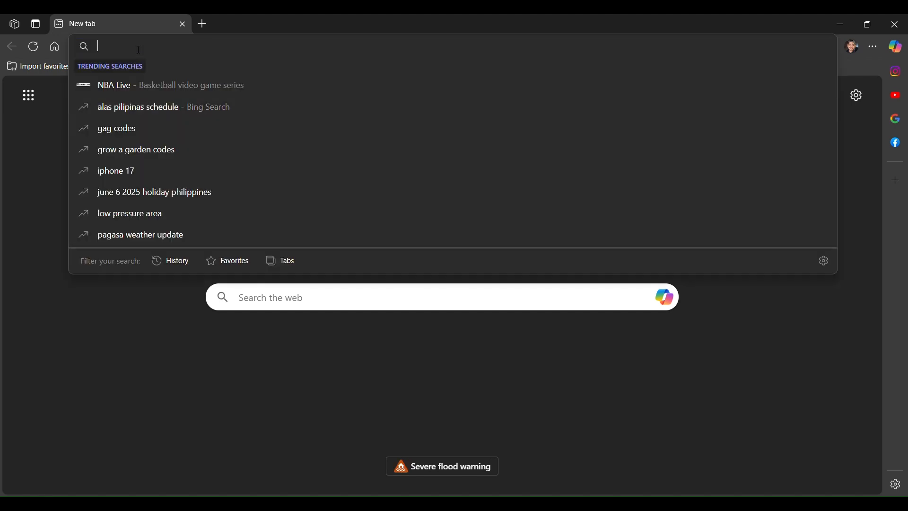
pyautogui.write('google.')
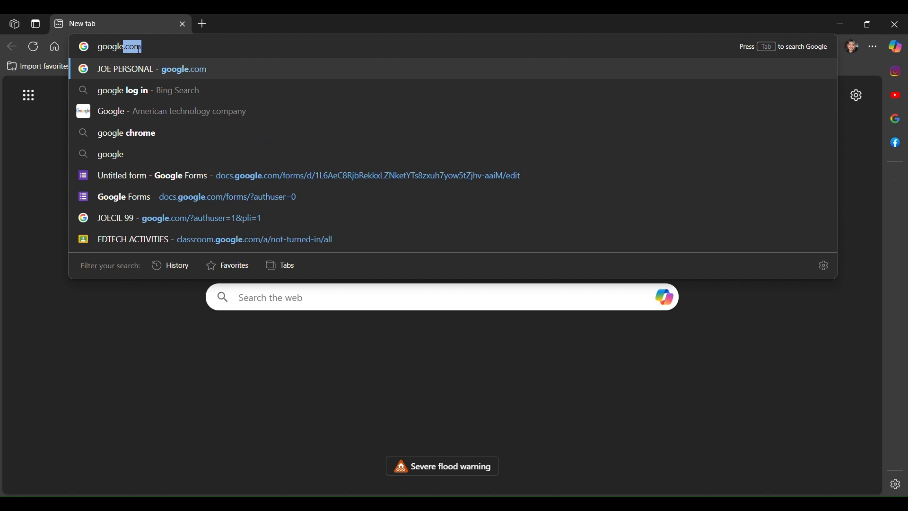
pyautogui.write('com')
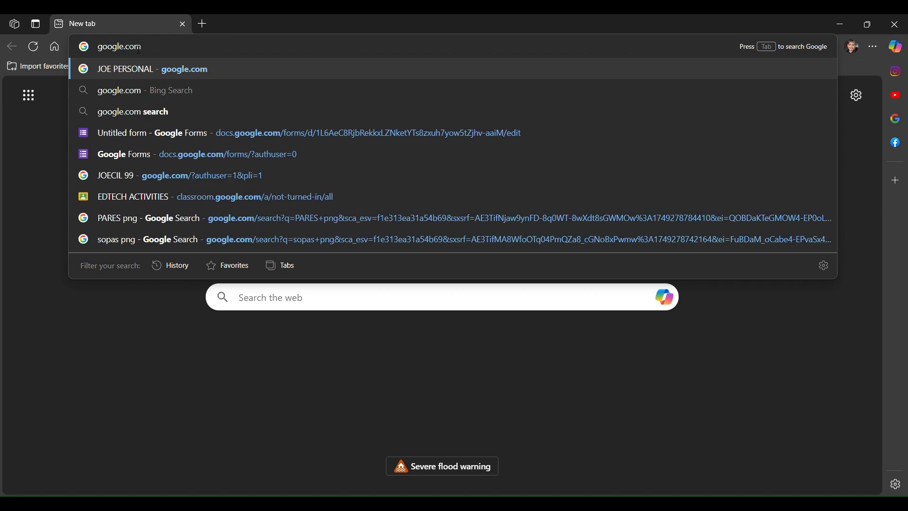
pyautogui.press('Return')
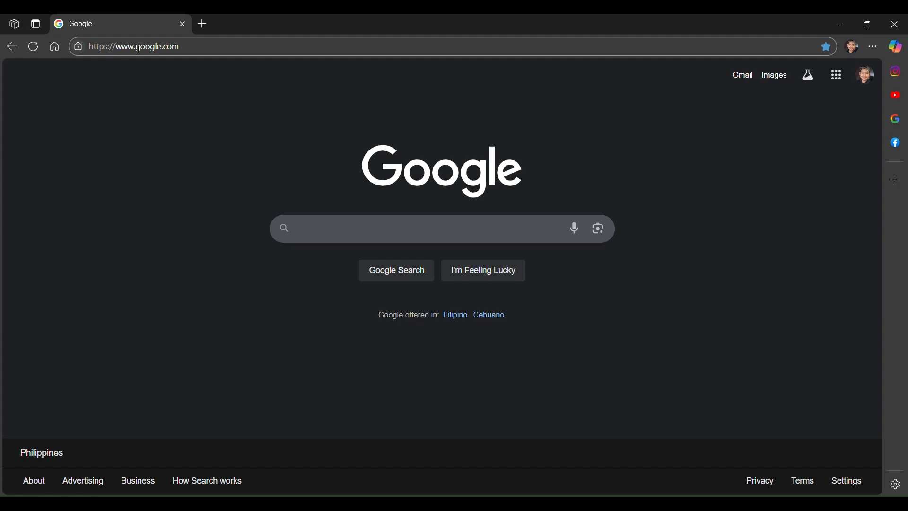
# Step: Open Google Forms from the Google apps and start a blank form
pyautogui.click(840, 79)
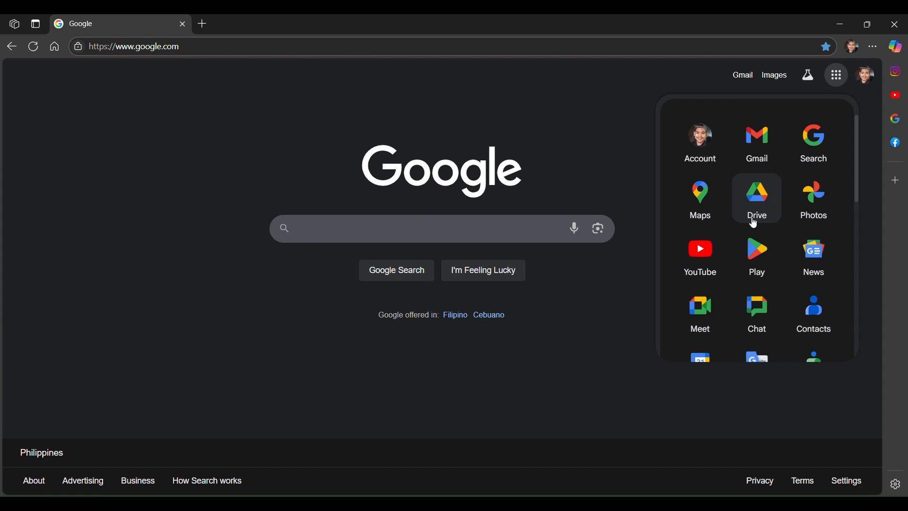
pyautogui.scroll(-8, 757, 223)
pyautogui.scroll(-2, 754, 223)
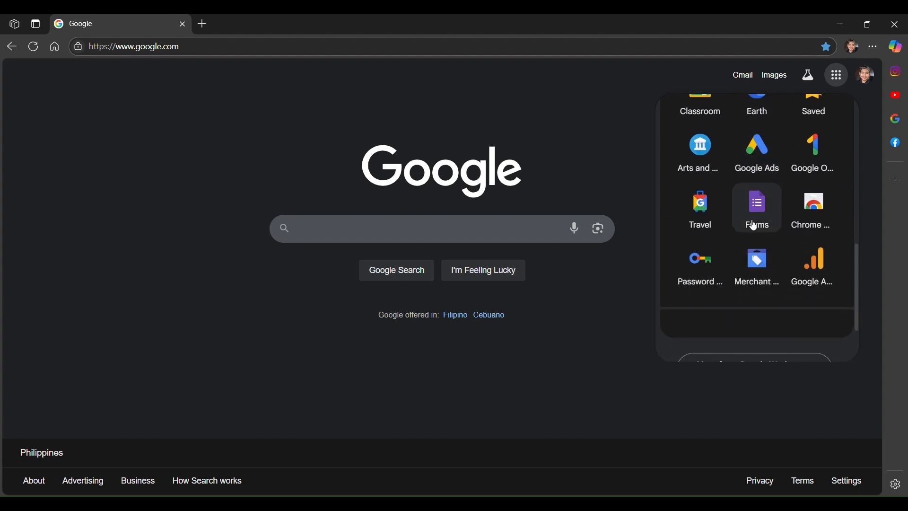
pyautogui.click(757, 216)
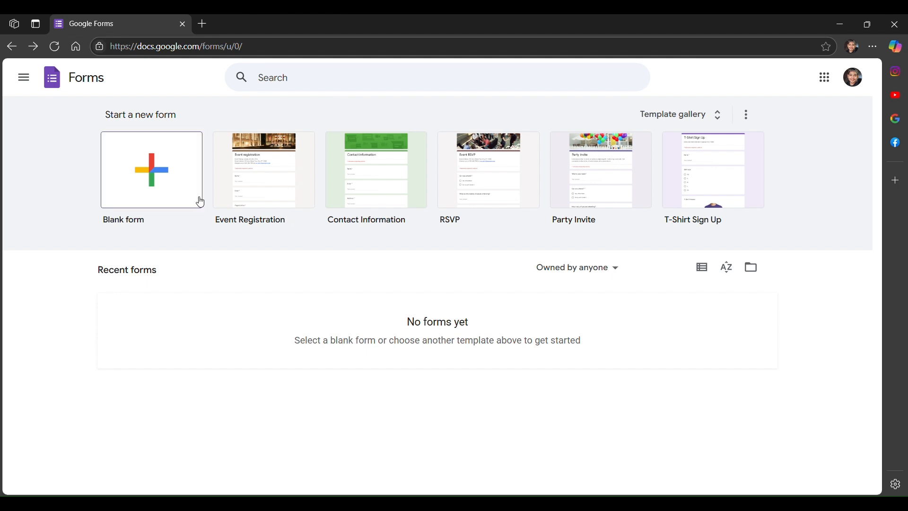
pyautogui.click(170, 165)
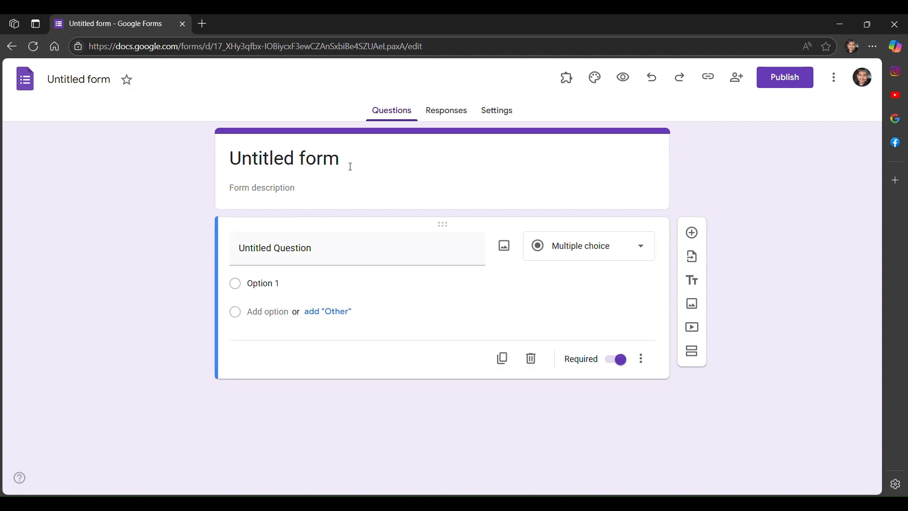
# Step: Title the form "Survey Form" and enter "Mandos Eatery" as its description
pyautogui.moveTo(349, 169); pyautogui.dragTo(223, 169)
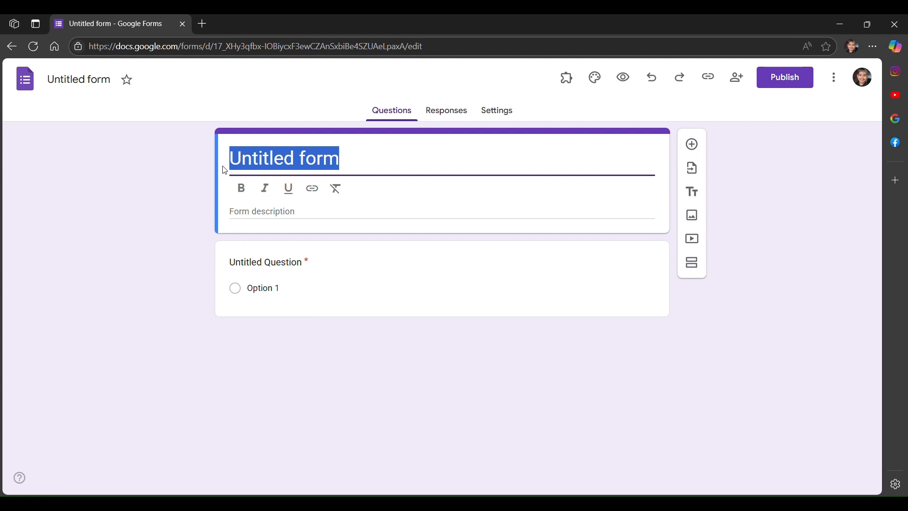
pyautogui.write('Su')
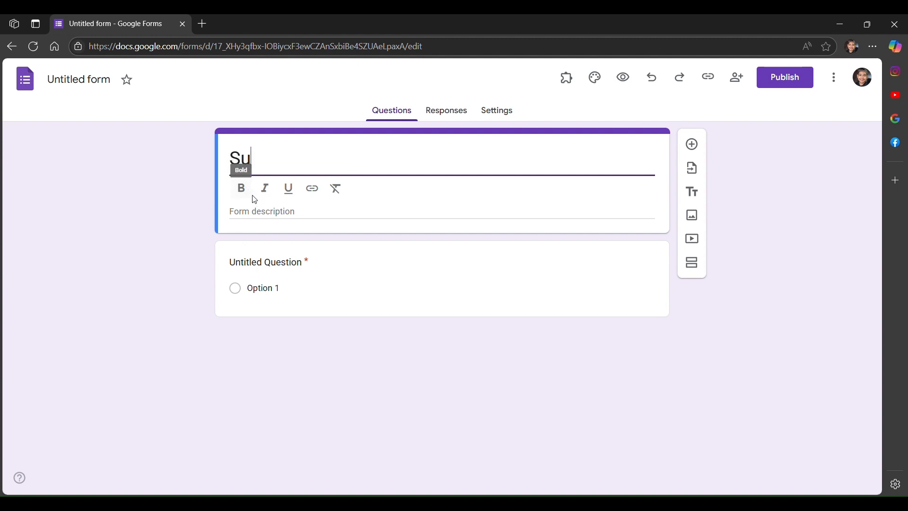
pyautogui.write('rvey Form')
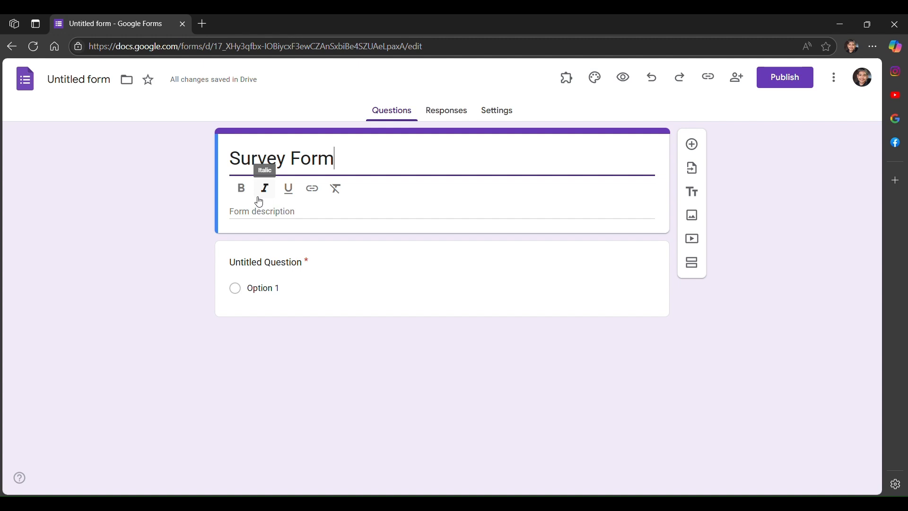
pyautogui.click(284, 211)
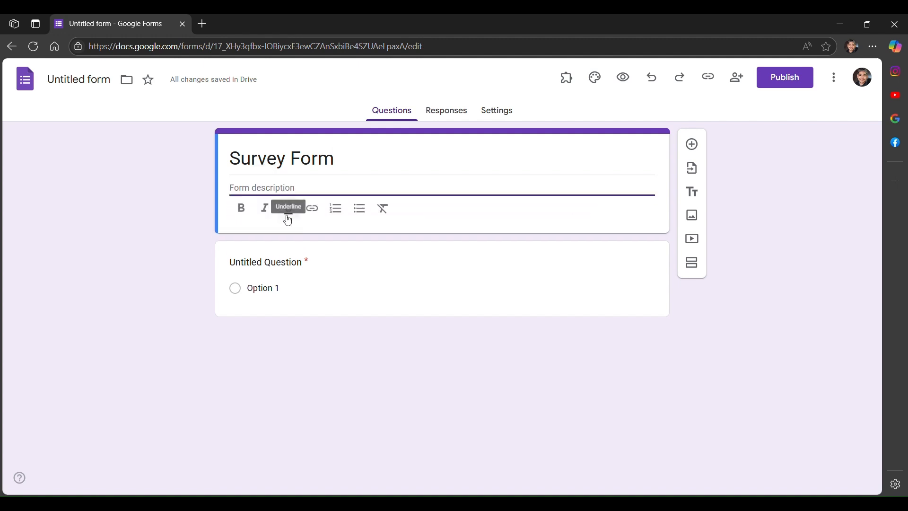
pyautogui.write('Mandos Eat')
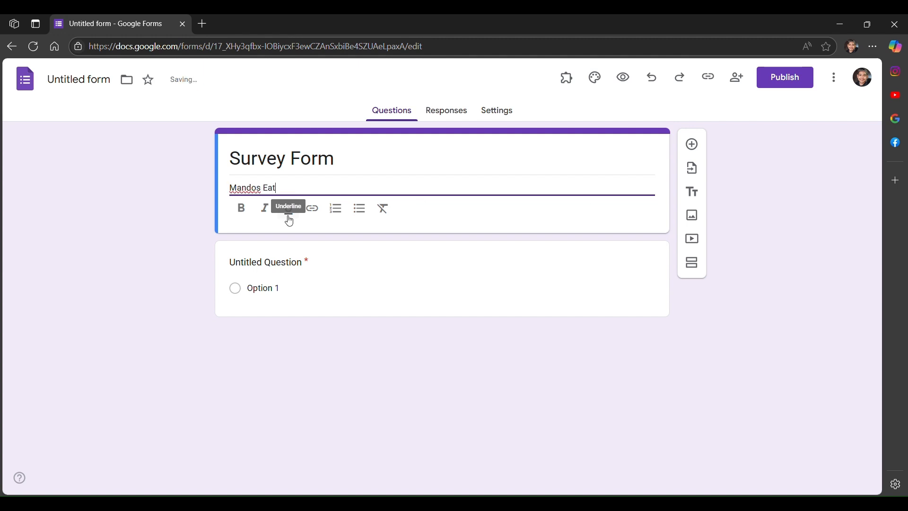
pyautogui.write('ery')
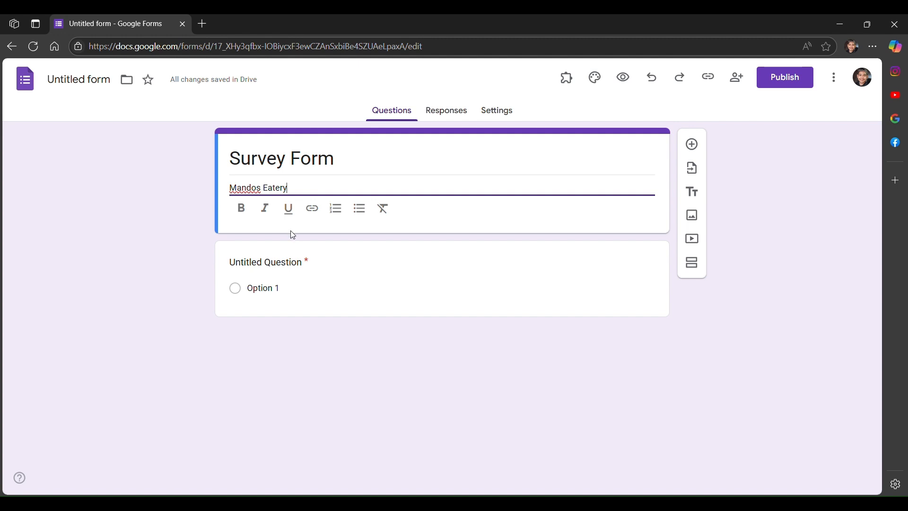
# Step: Set the first question to "Ang pagkain ang masarap kainin kapag tag ulan?" with the Multiple choice type
pyautogui.click(287, 268)
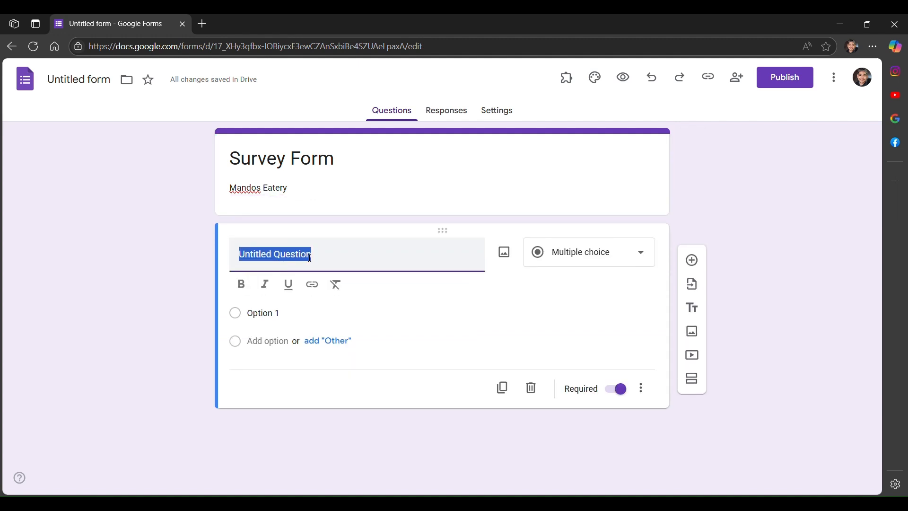
pyautogui.press('BackSpace')
pyautogui.write('Ang pagkain ang masarap kaini')
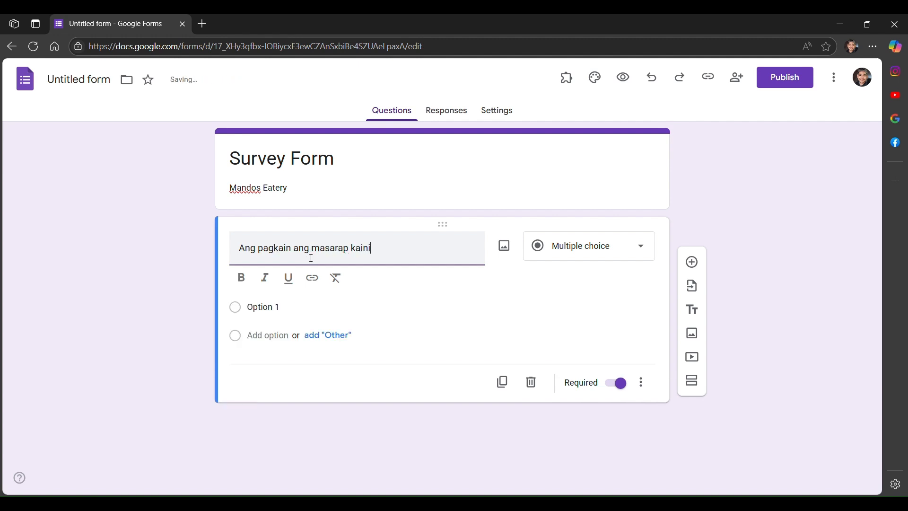
pyautogui.write('n kapag tag ')
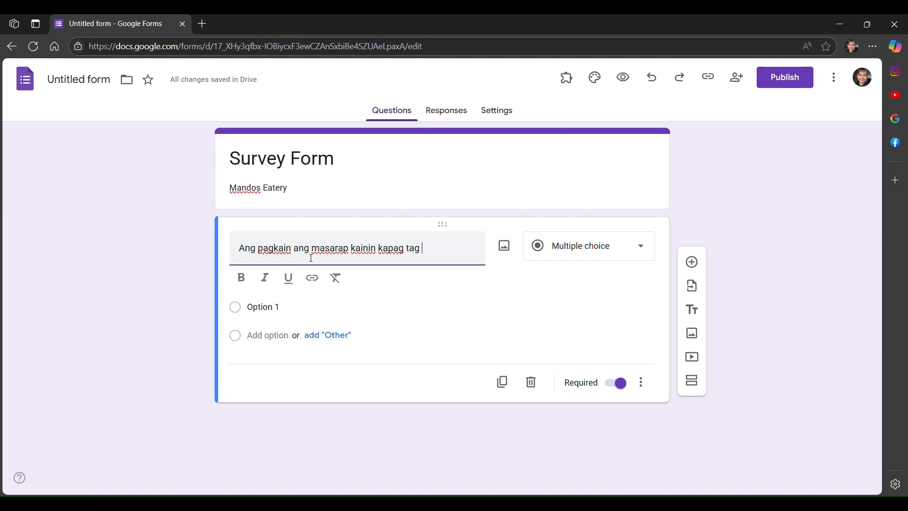
pyautogui.write('ulan?')
pyautogui.click(589, 252)
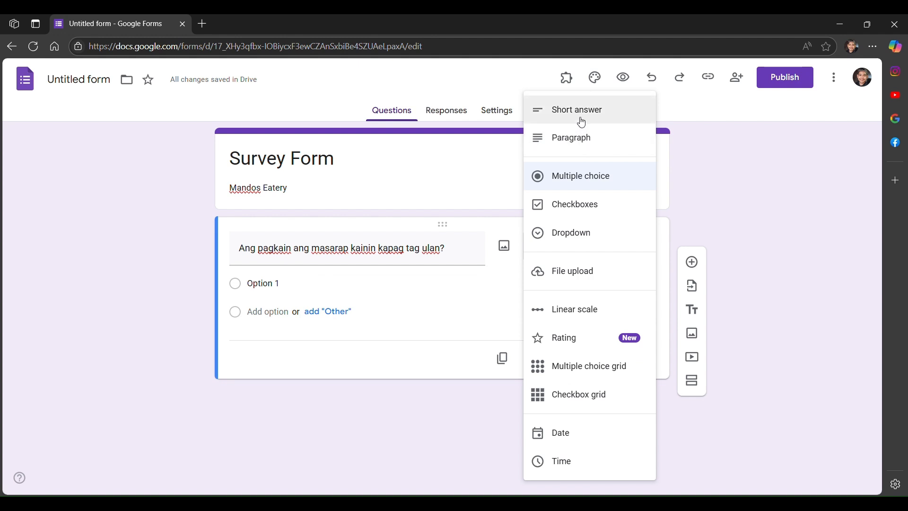
pyautogui.click(581, 179)
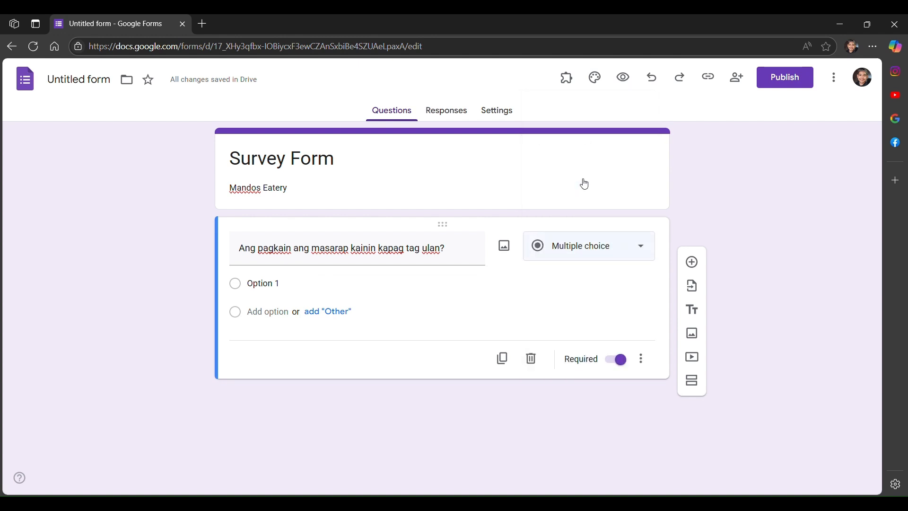
# Step: Enter the answer options Champorado, Sopas and Pares for the question
pyautogui.click(278, 292)
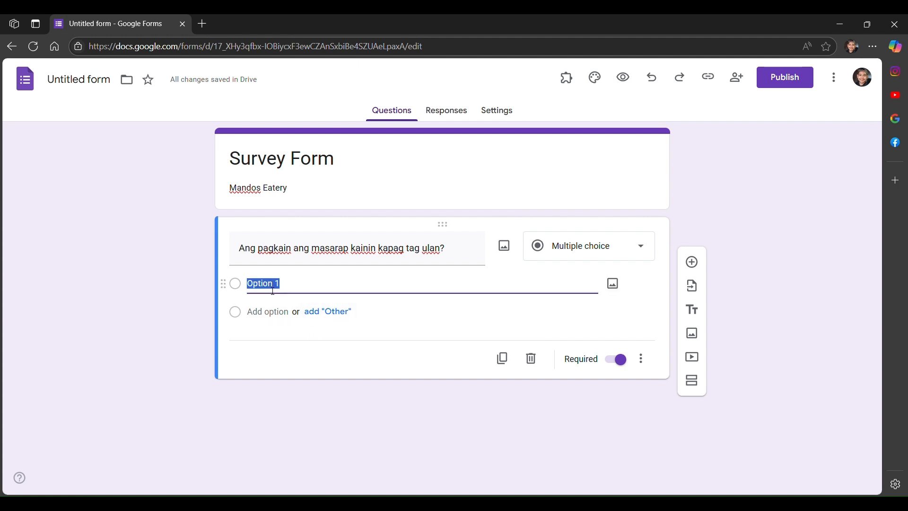
pyautogui.write('Champorado')
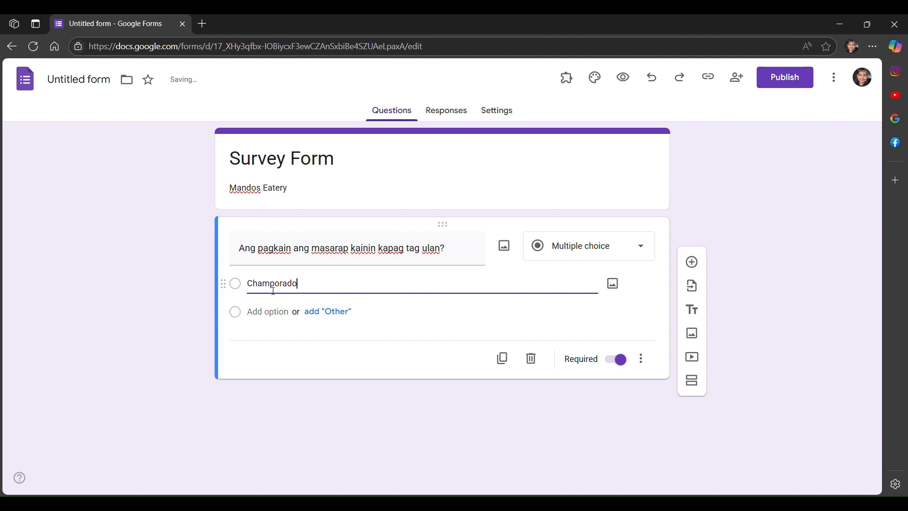
pyautogui.click(275, 313)
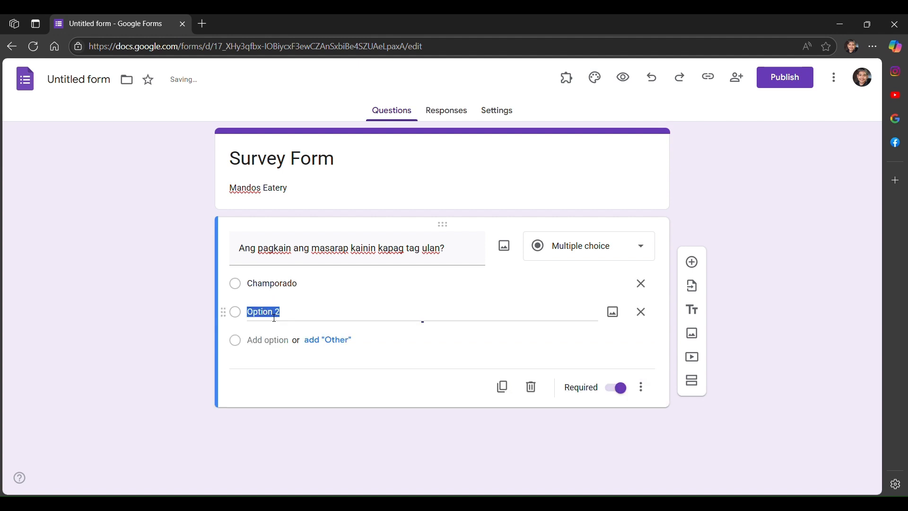
pyautogui.write('Sopas')
pyautogui.click(272, 341)
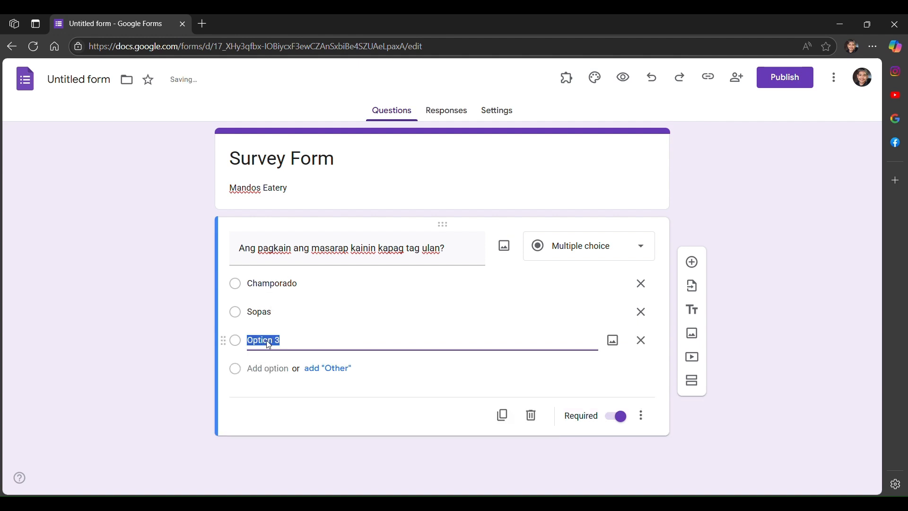
pyautogui.write('Pares')
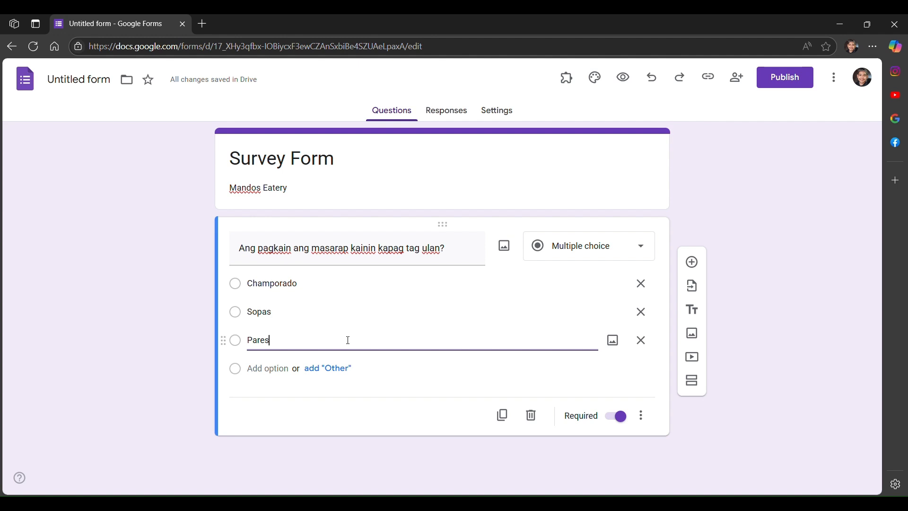
# Step: Upload a champorado picture from the computer to the Champorado option
pyautogui.click(570, 308)
pyautogui.click(579, 289)
pyautogui.click(613, 285)
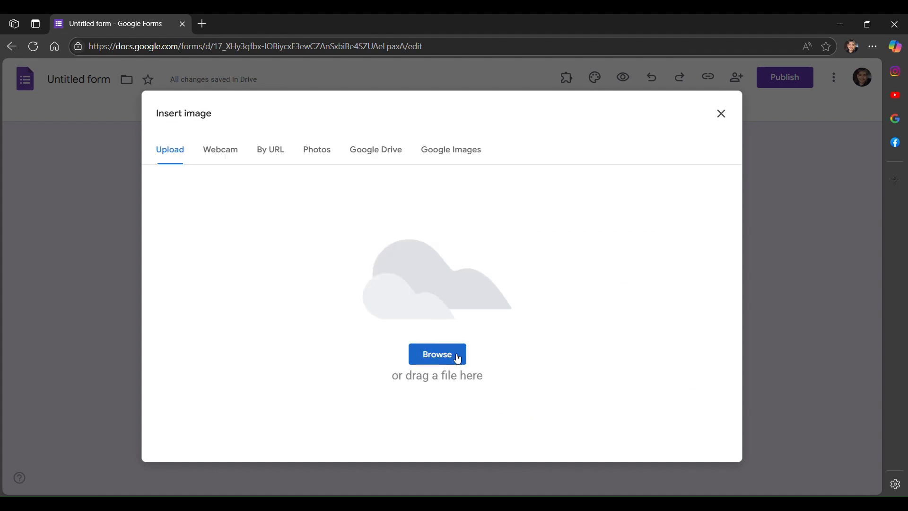
pyautogui.click(458, 356)
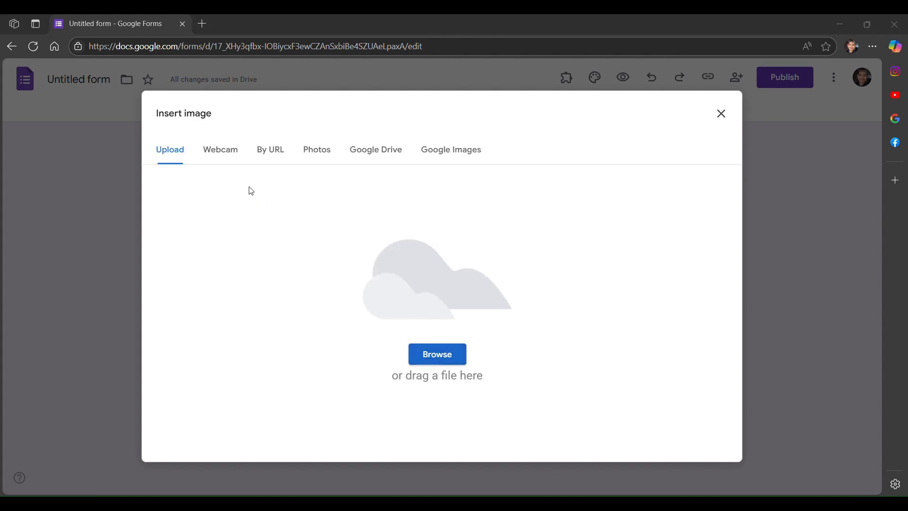
pyautogui.click(178, 148)
pyautogui.click(354, 274)
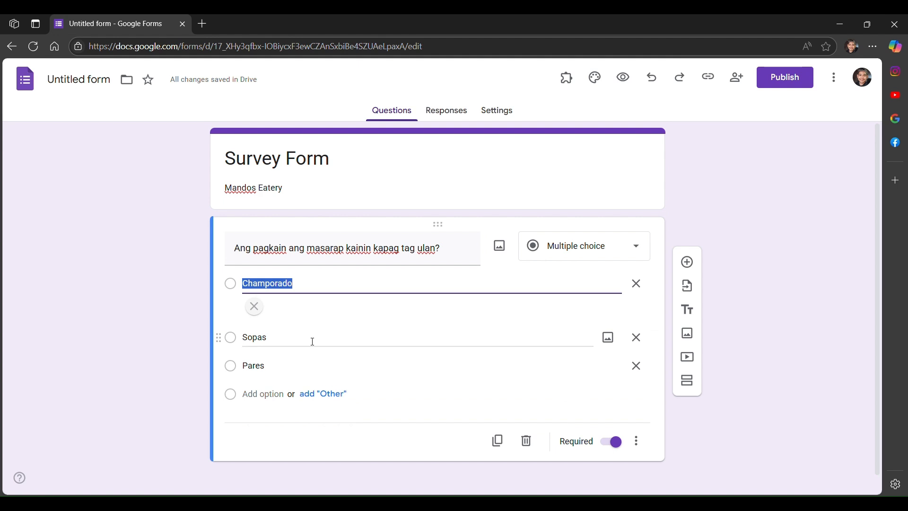
# Step: Upload a picture of the soup from the computer to the Sopas option
pyautogui.scroll(-1, 311, 341)
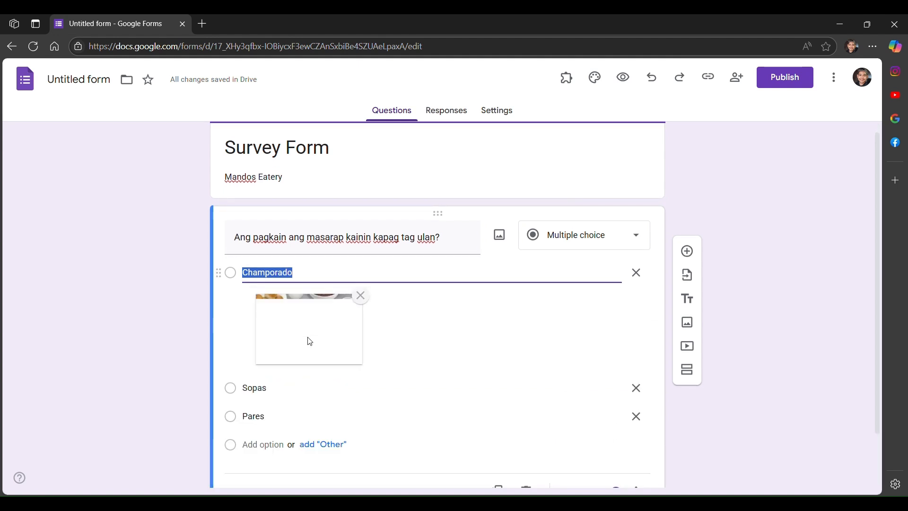
pyautogui.scroll(-1, 310, 341)
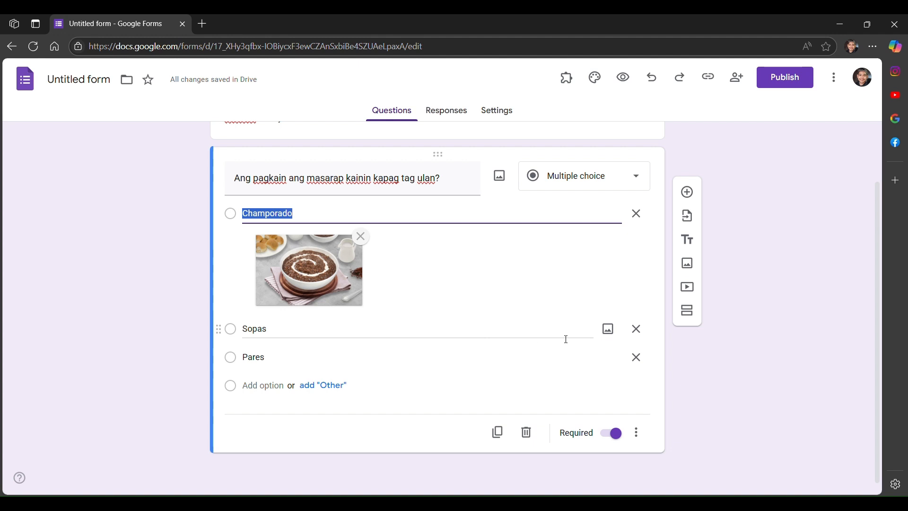
pyautogui.click(609, 330)
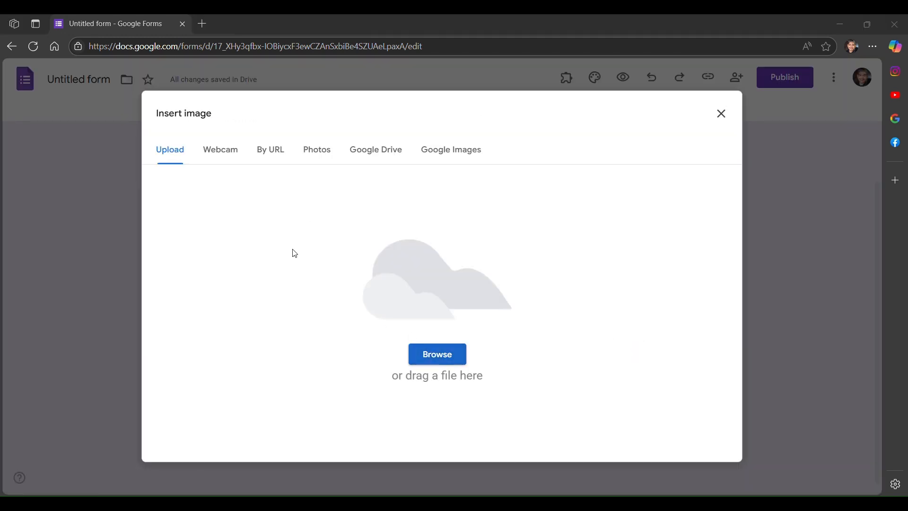
pyautogui.doubleClick(364, 277)
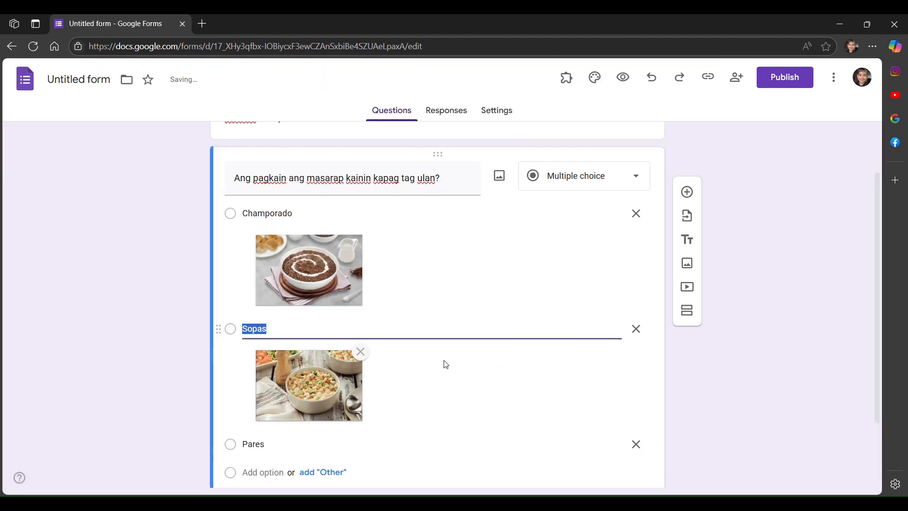
# Step: Upload a picture of the beef dish from the computer to the Pares option
pyautogui.scroll(-2, 445, 364)
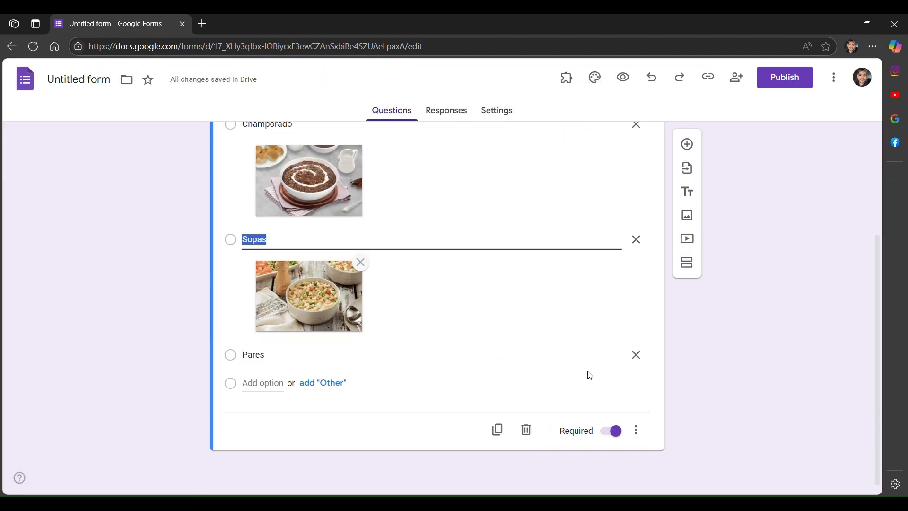
pyautogui.click(604, 355)
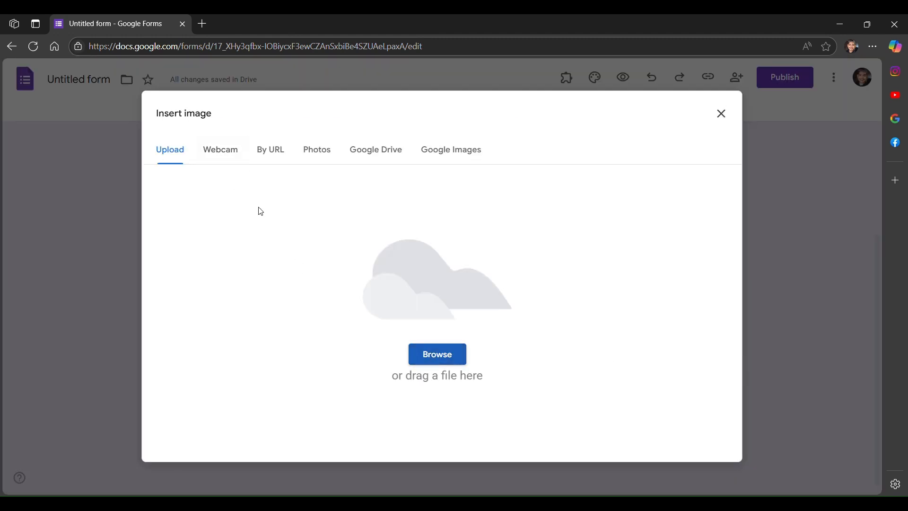
pyautogui.doubleClick(256, 194)
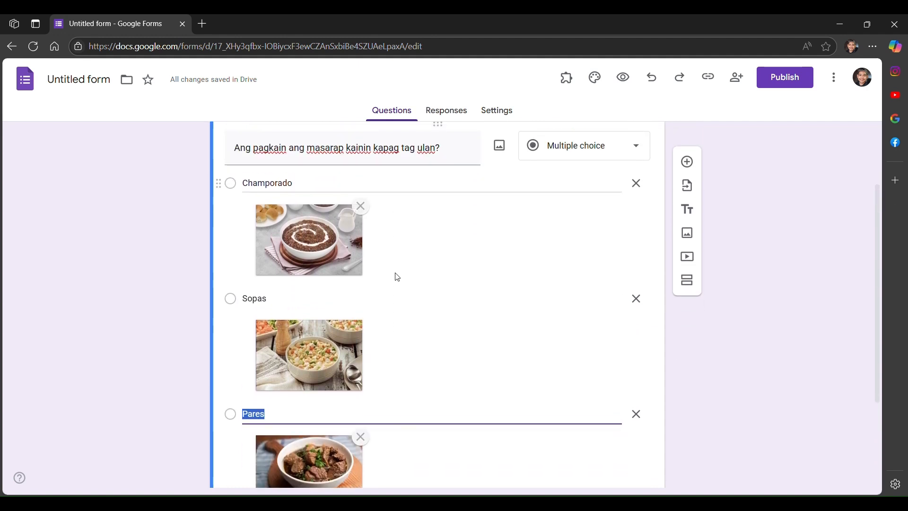
# Step: Add a second question titled "Anong Drinks ang masarap inumin kapag tag ulan?" below the food question
pyautogui.scroll(2, 397, 277)
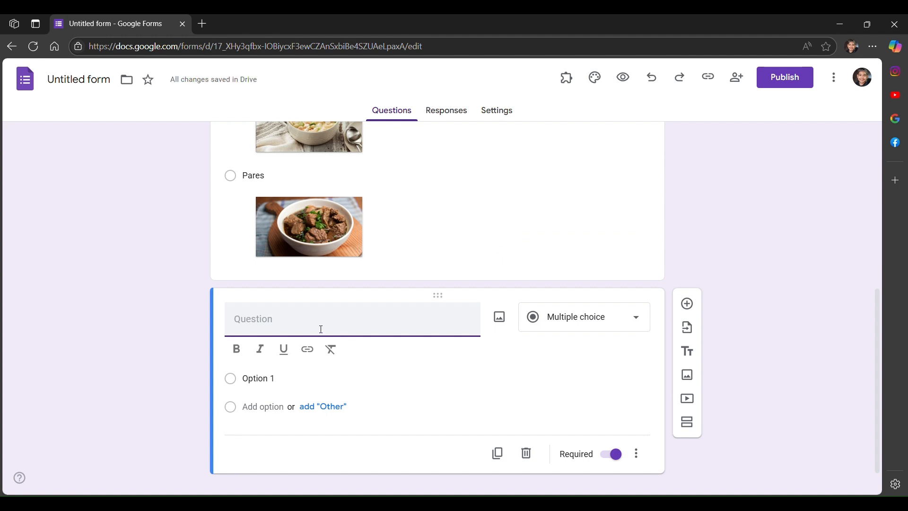
pyautogui.write('Anong Drinks ang')
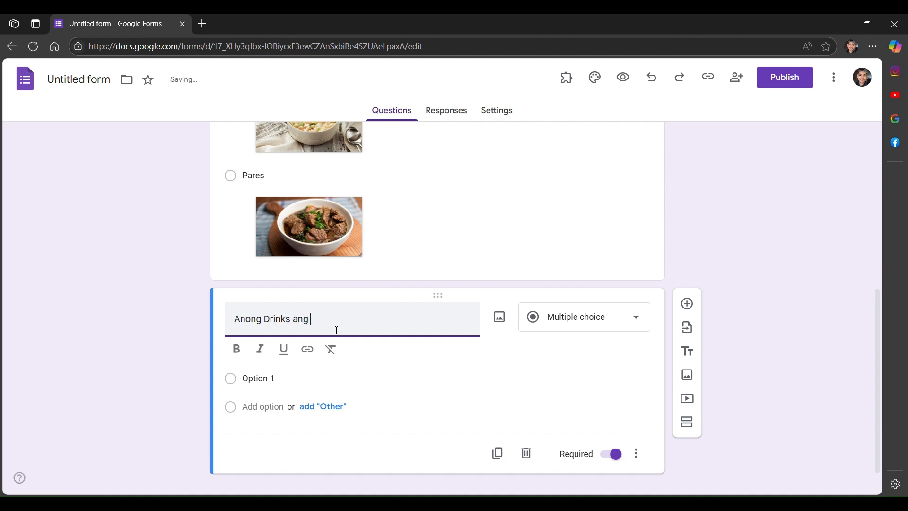
pyautogui.write(' masarap inumin kapag ta')
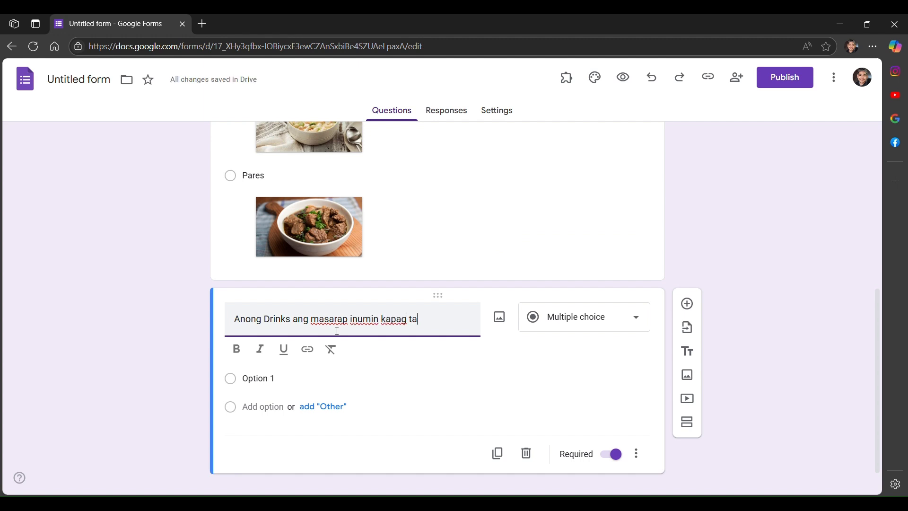
pyautogui.write('g ulab')
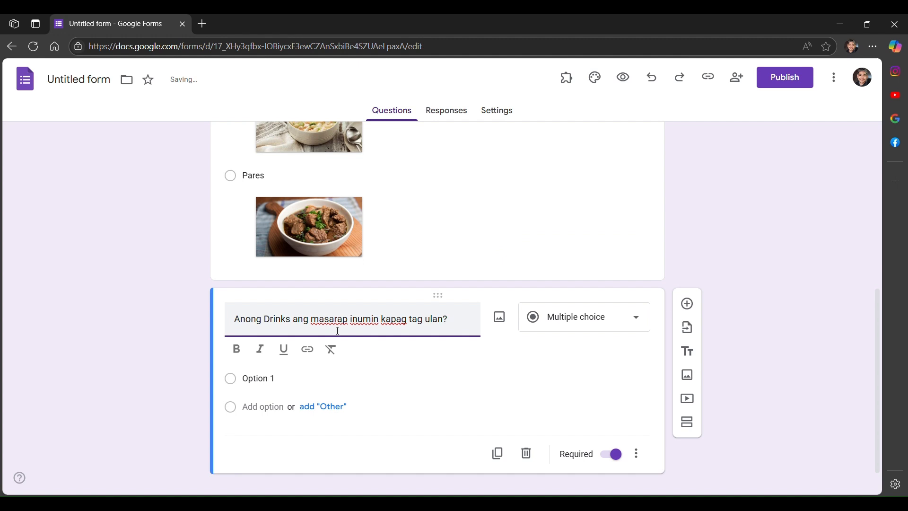
# Step: Format the whole drinks question title as bold, italic and underlined
pyautogui.click(238, 351)
pyautogui.moveTo(235, 320); pyautogui.dragTo(448, 319)
pyautogui.click(236, 350)
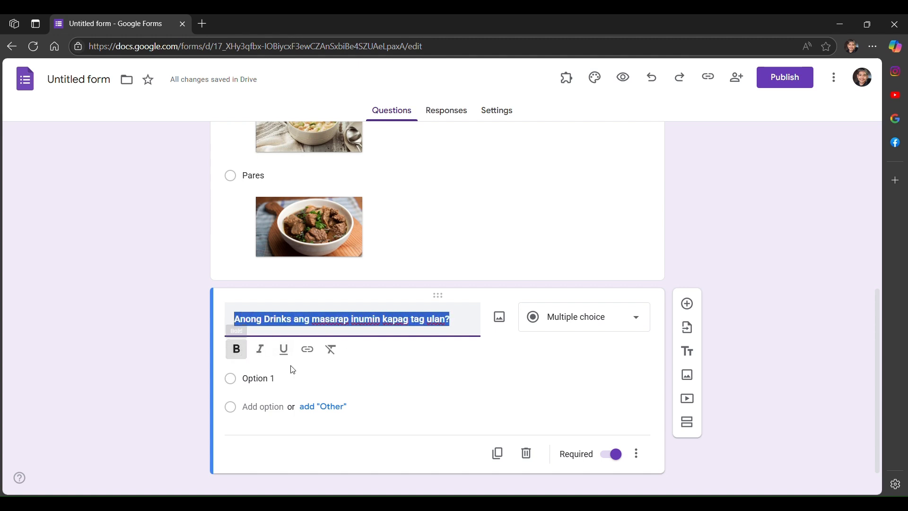
pyautogui.click(262, 352)
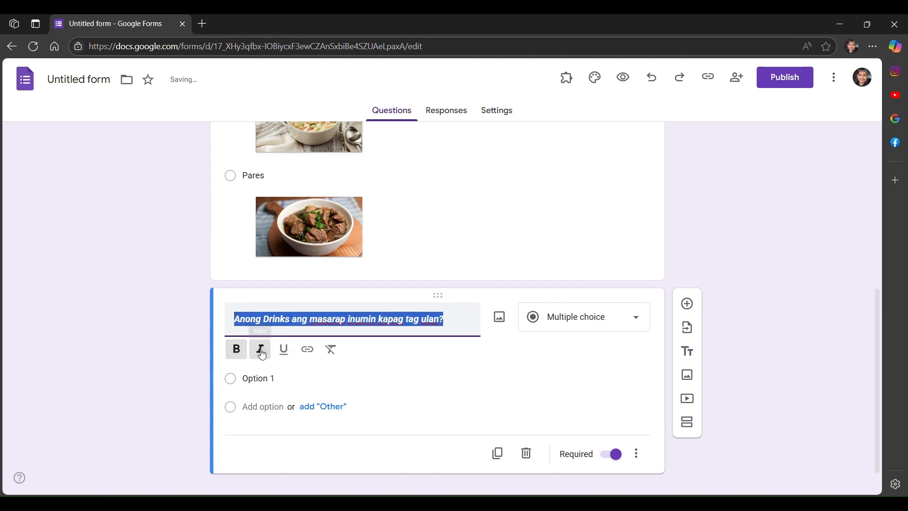
pyautogui.click(285, 352)
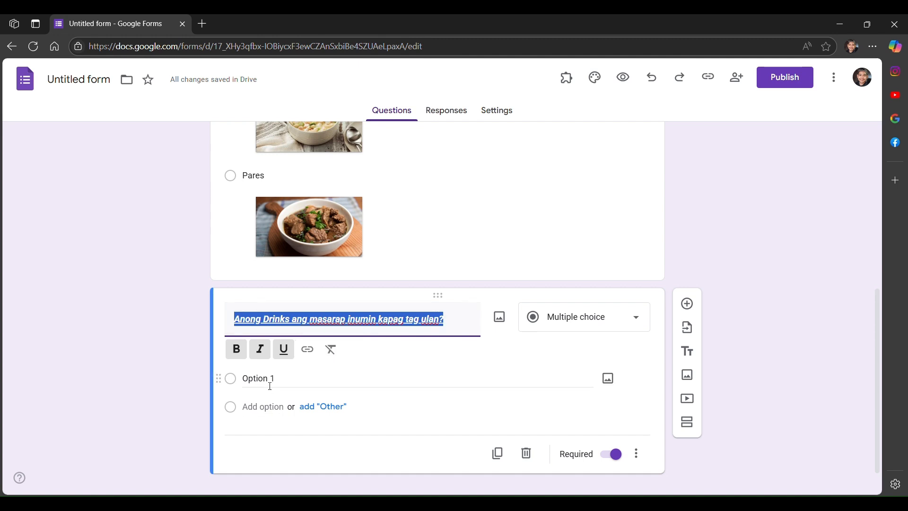
# Step: Change the drinks question's type to Short answer
pyautogui.click(570, 322)
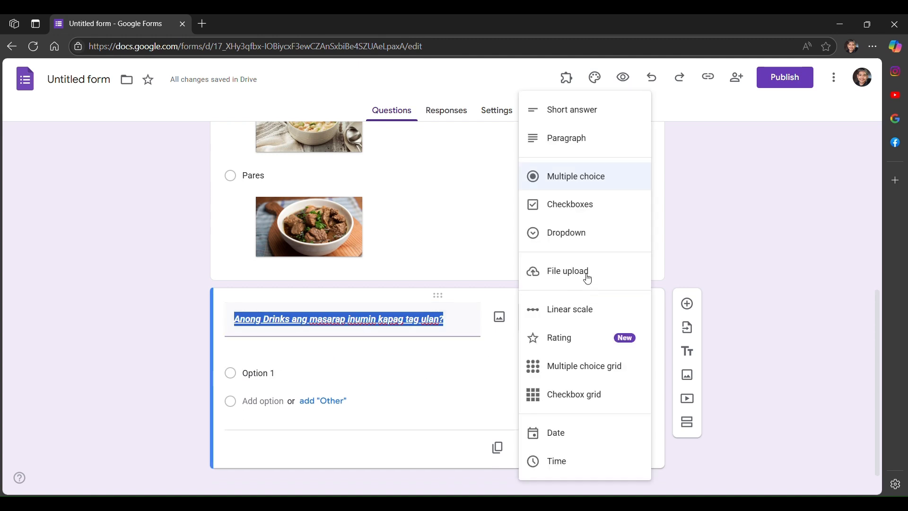
pyautogui.click(583, 118)
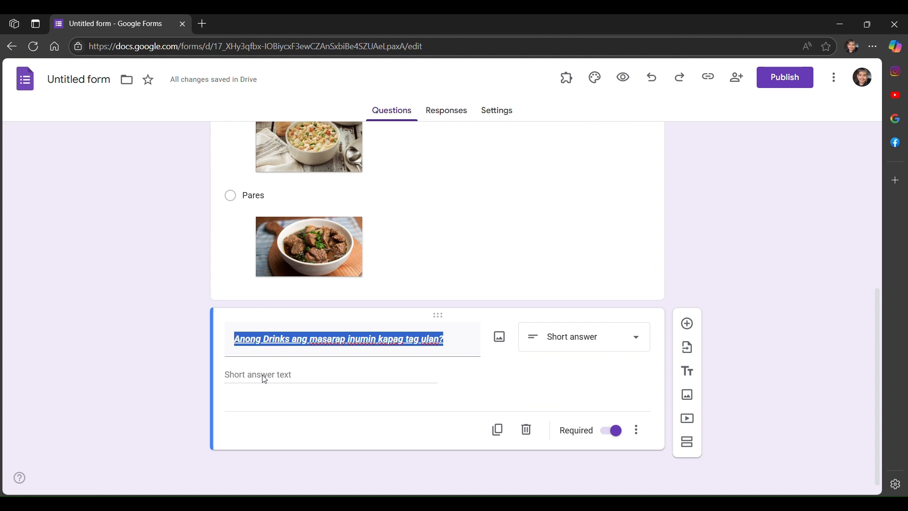
pyautogui.click(685, 261)
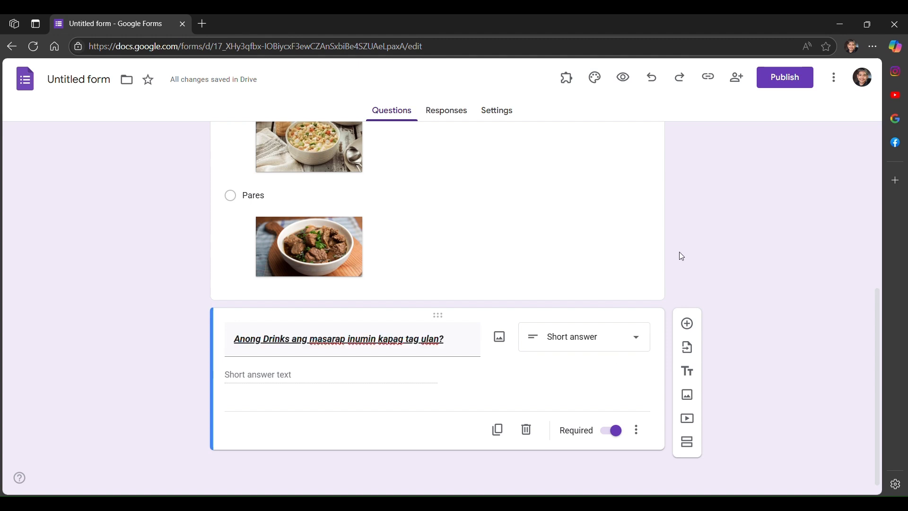
# Step: Customize the form's theme by setting its color to light blue
pyautogui.scroll(3, 680, 252)
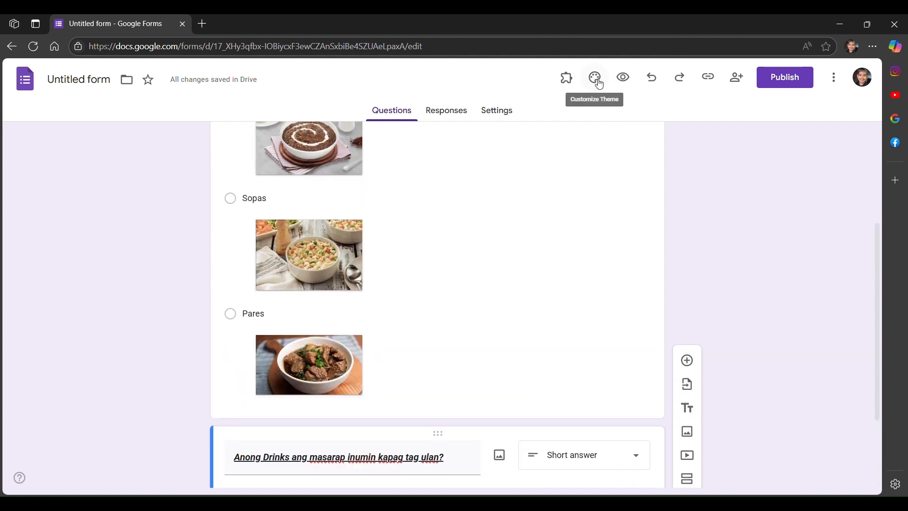
pyautogui.click(597, 79)
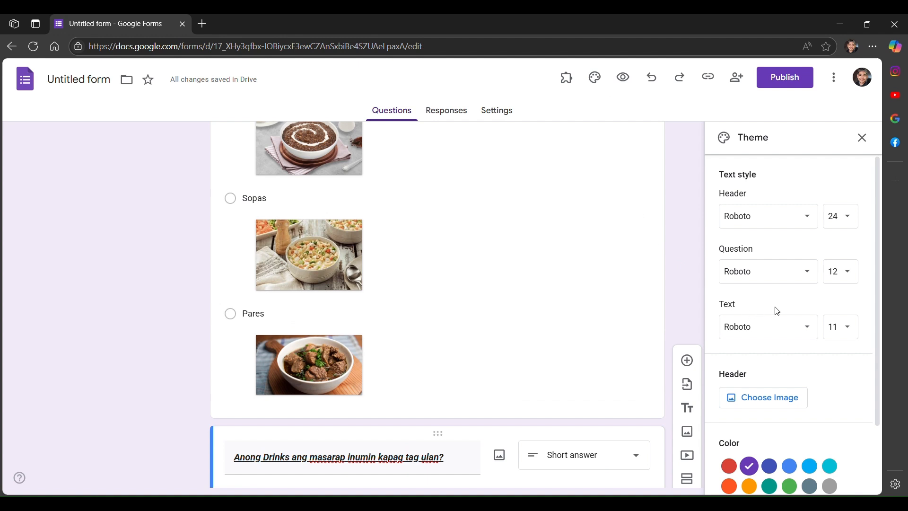
pyautogui.scroll(-2, 793, 428)
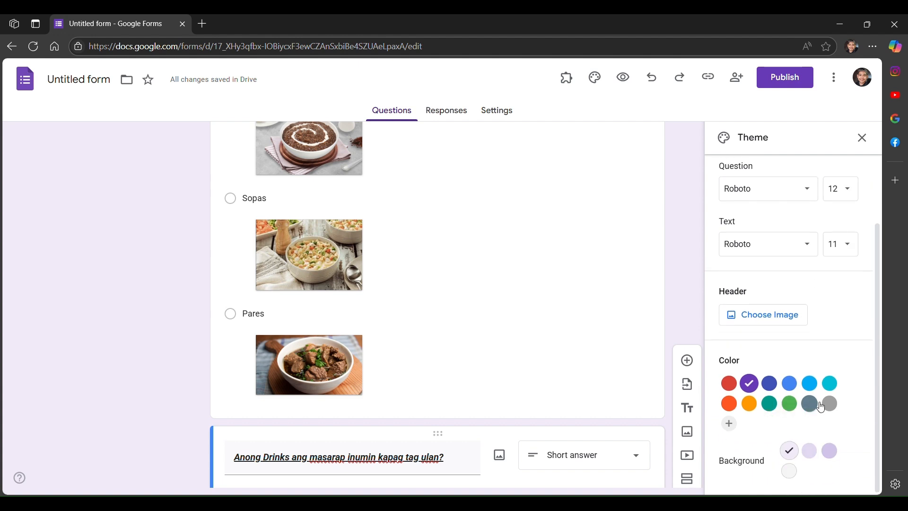
pyautogui.click(810, 383)
pyautogui.scroll(2, 794, 316)
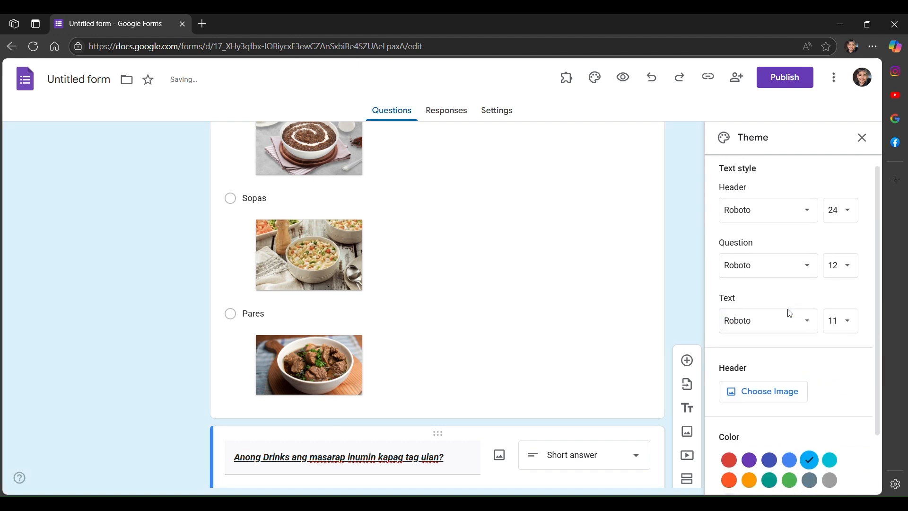
# Step: Insert the Food and dining picture of a kitchen pot with tomatoes as the form's header and close the theme options
pyautogui.click(773, 396)
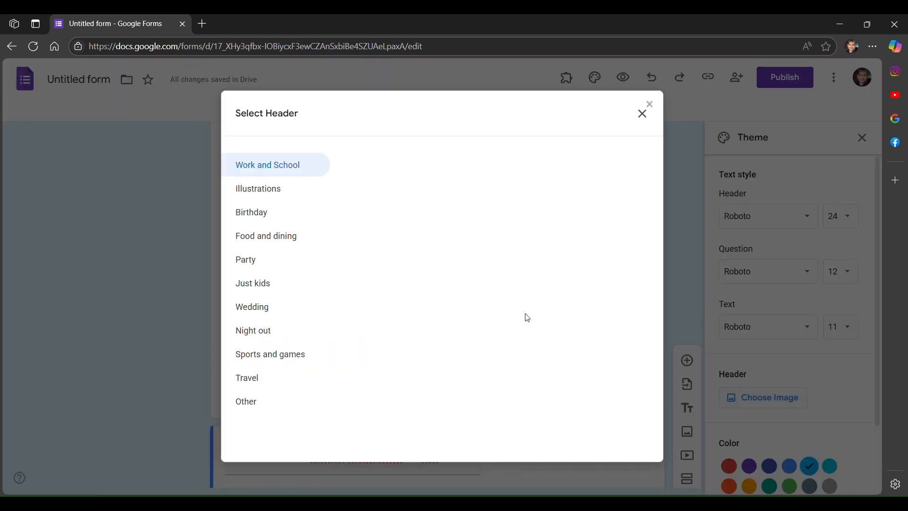
pyautogui.click(273, 265)
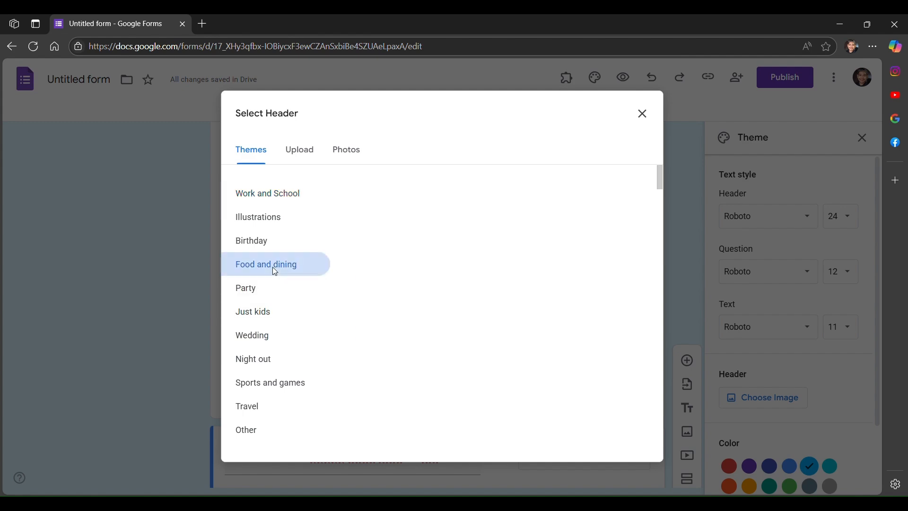
pyautogui.scroll(-7, 499, 353)
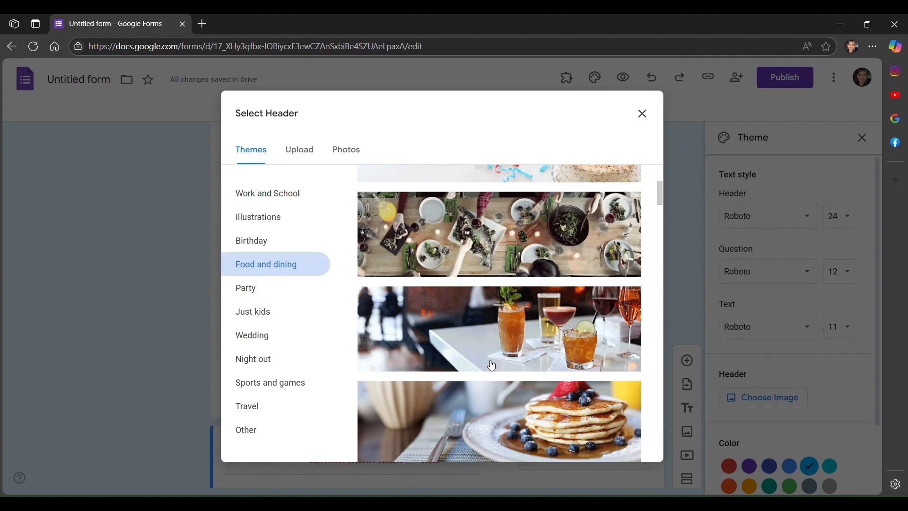
pyautogui.scroll(-5, 499, 284)
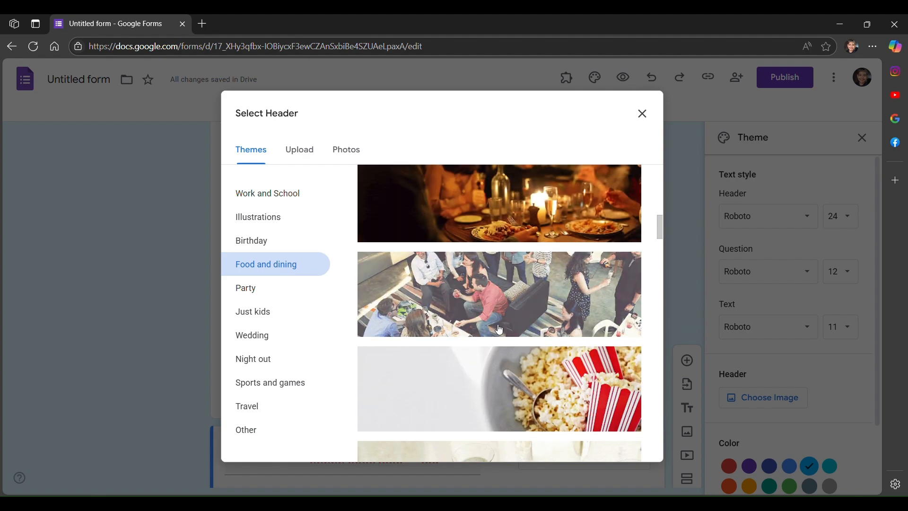
pyautogui.scroll(-1, 500, 337)
pyautogui.scroll(-10, 499, 336)
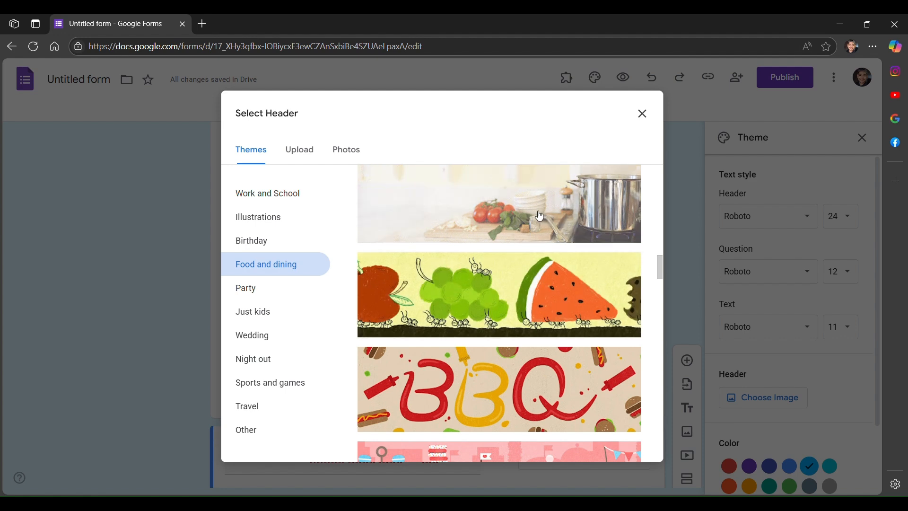
pyautogui.click(528, 297)
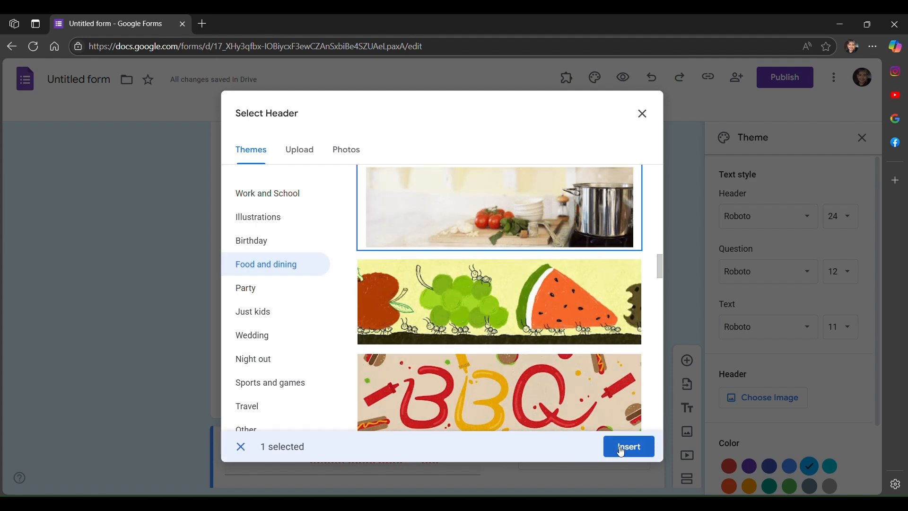
pyautogui.click(623, 450)
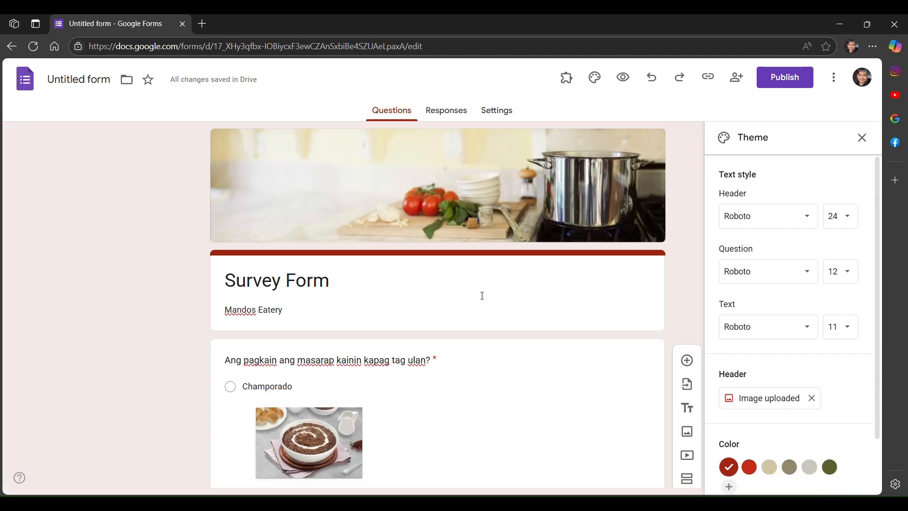
pyautogui.click(865, 141)
# Step: Enable Make this a quiz in the form's settings and look over the grading and respondent options
pyautogui.click(500, 112)
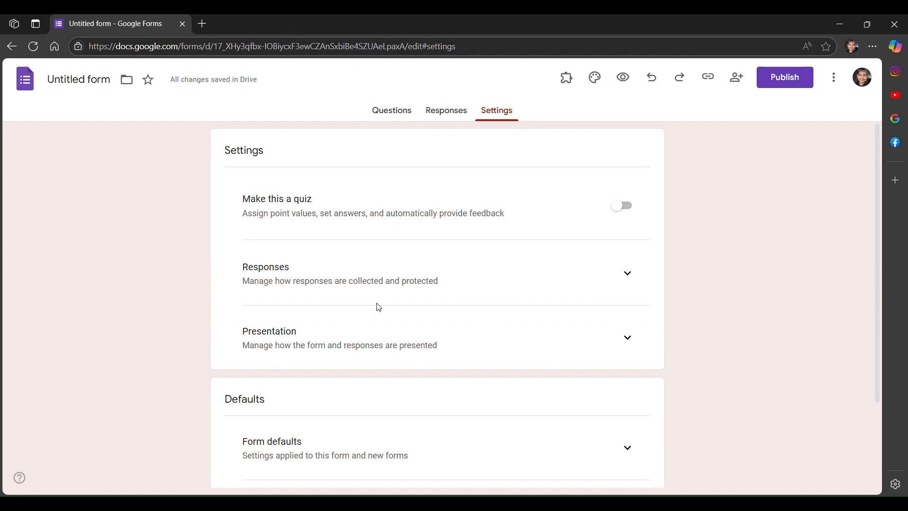
pyautogui.scroll(-2, 377, 303)
pyautogui.scroll(2, 379, 303)
pyautogui.click(620, 206)
pyautogui.scroll(-1, 514, 275)
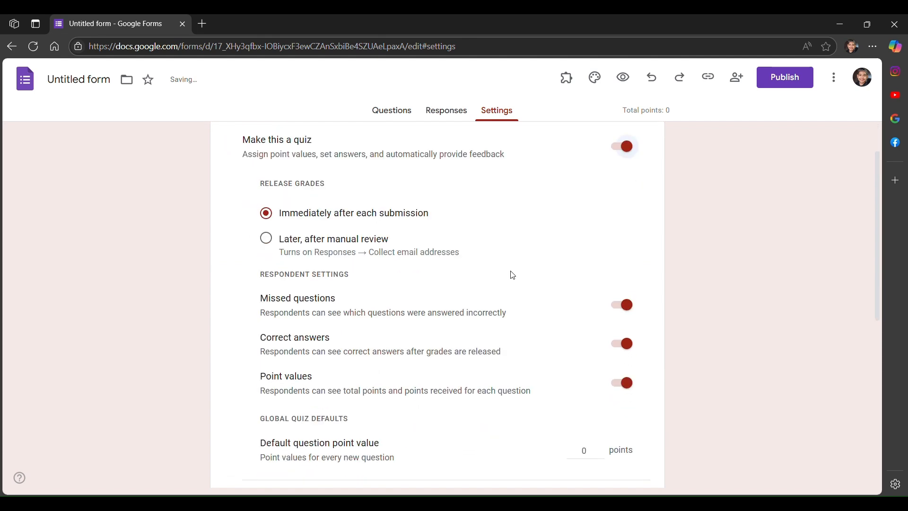
pyautogui.scroll(-2, 512, 273)
pyautogui.scroll(3, 511, 272)
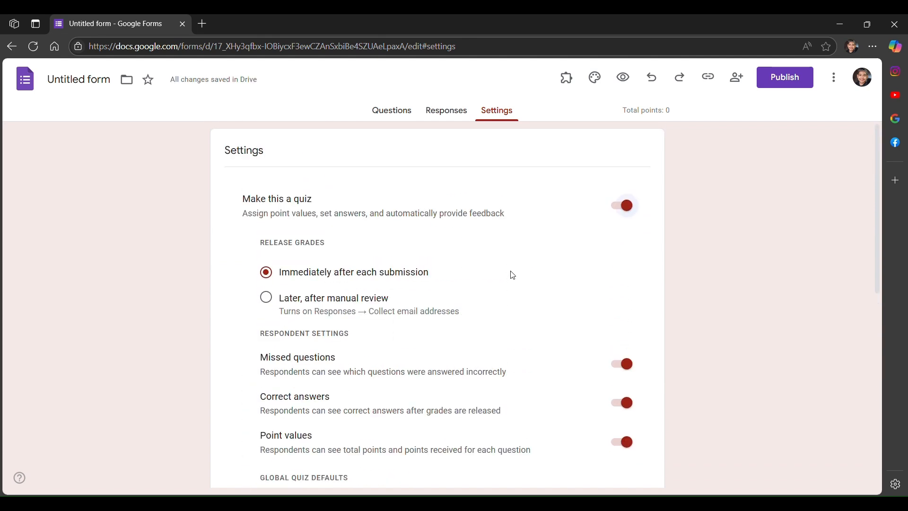
# Step: Turn Make this a quiz off again in the form's settings
pyautogui.click(619, 208)
pyautogui.scroll(-1, 554, 290)
pyautogui.scroll(1, 553, 290)
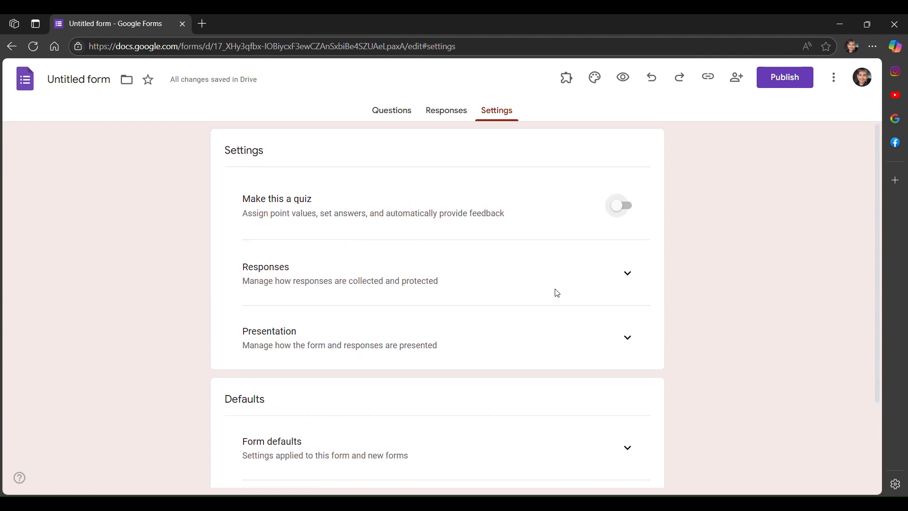
# Step: Preview the survey form and examine its header, both questions and the picture options as respondents see them
pyautogui.click(628, 82)
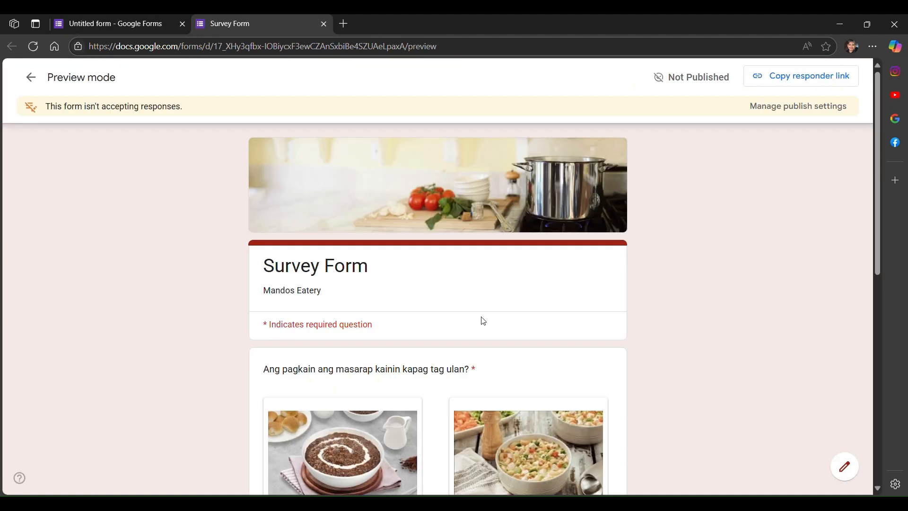
pyautogui.scroll(-3, 483, 319)
pyautogui.scroll(-5, 483, 321)
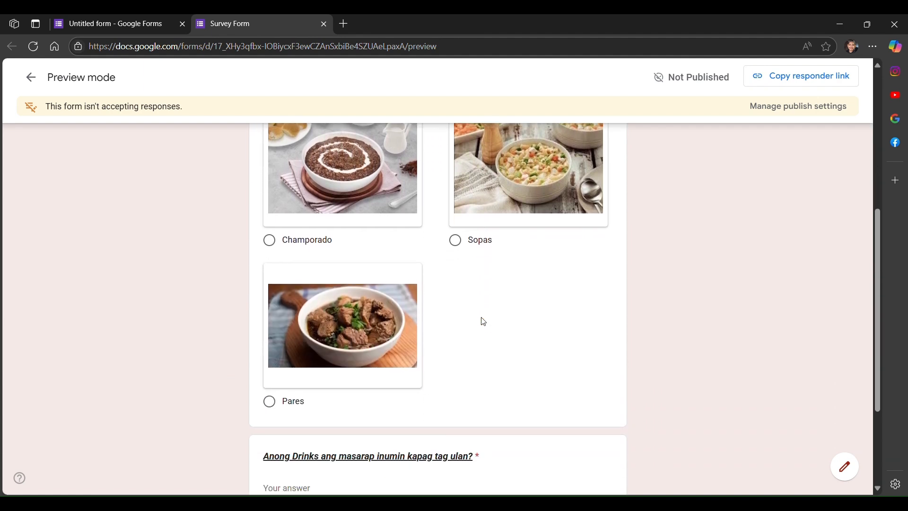
pyautogui.scroll(-2, 484, 322)
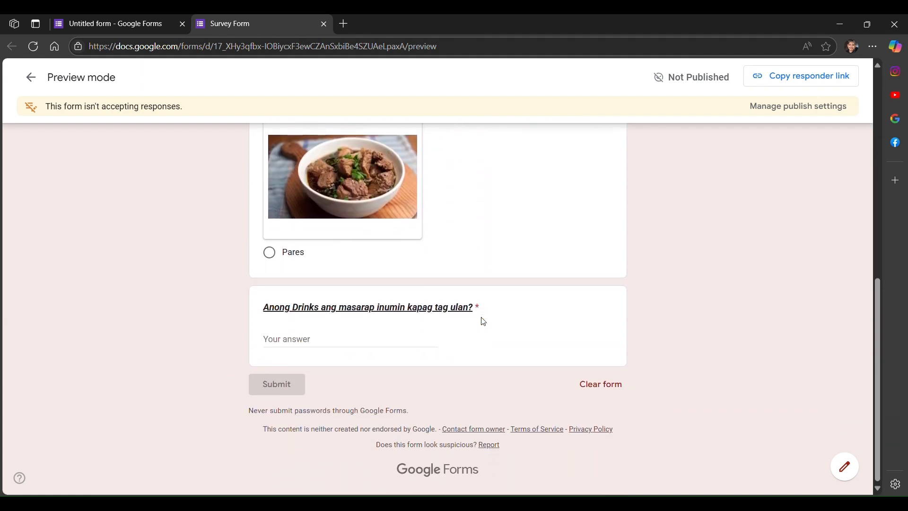
pyautogui.scroll(10, 484, 321)
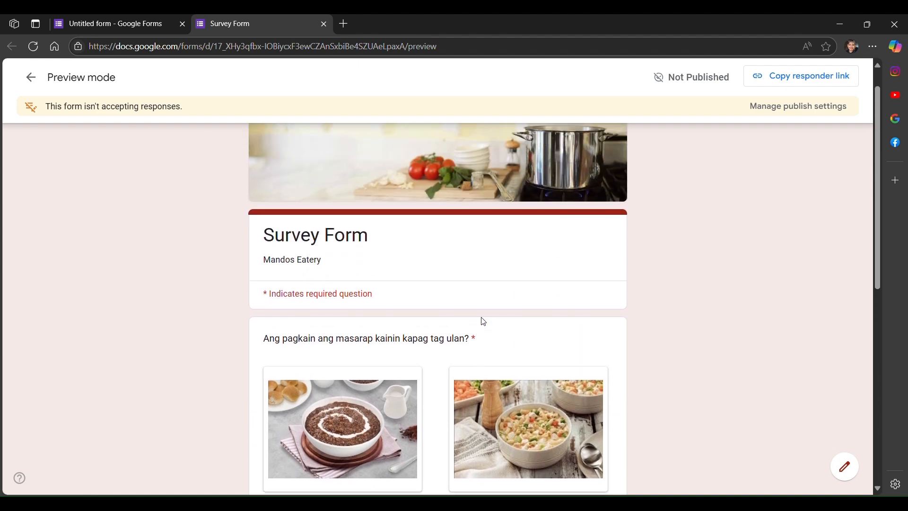
pyautogui.scroll(1, 483, 321)
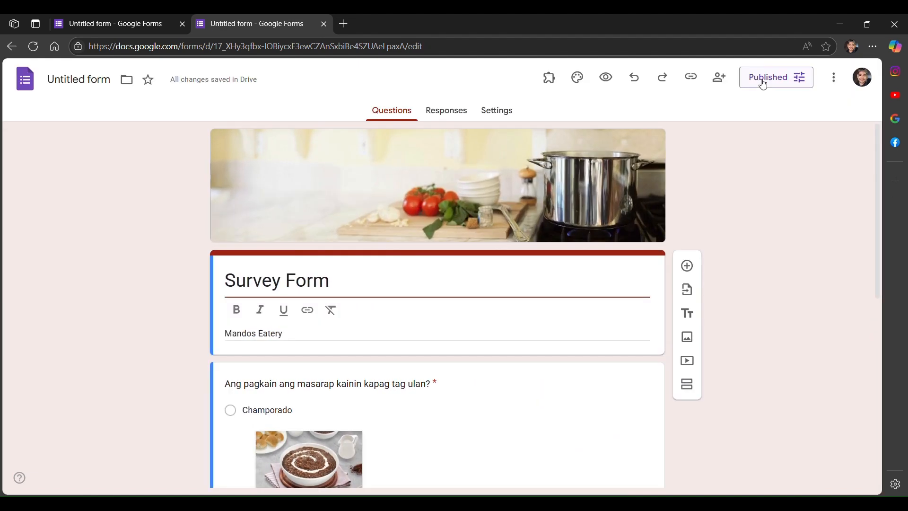
# Step: Copy the responder link as a shortened URL and save the published options
pyautogui.click(760, 77)
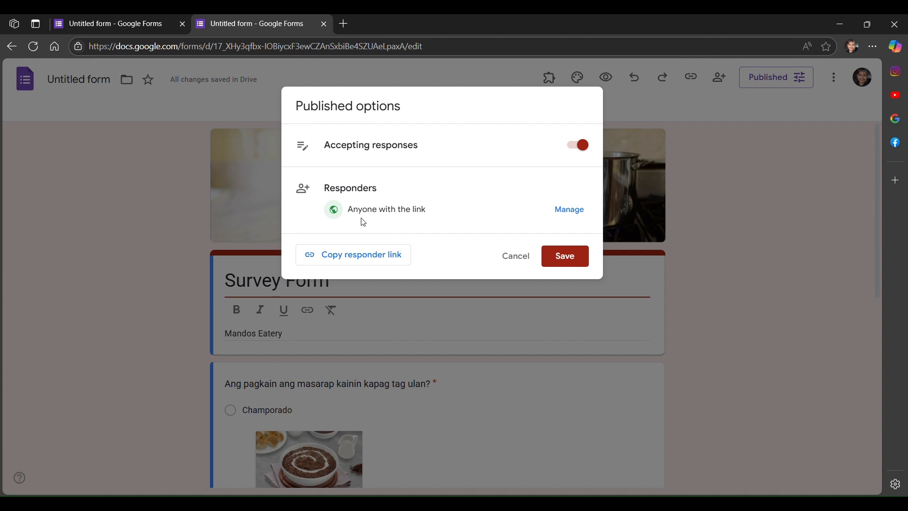
pyautogui.click(380, 263)
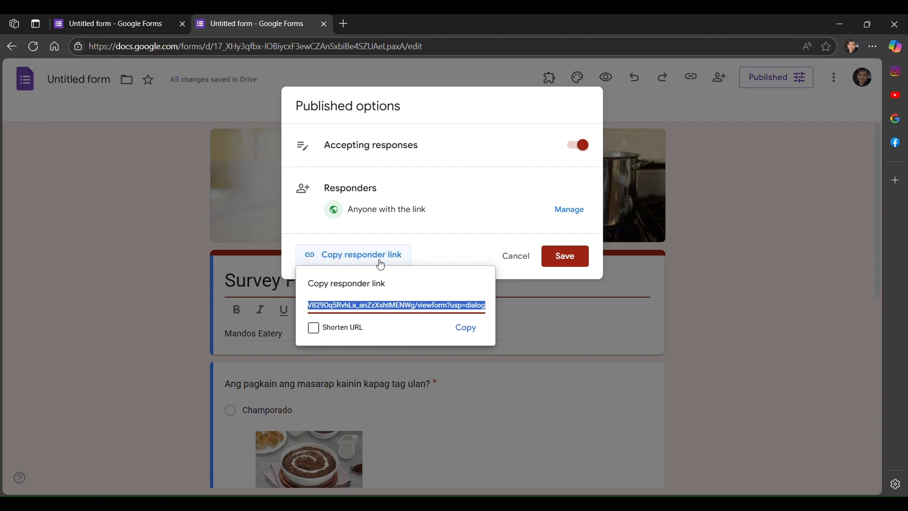
pyautogui.click(313, 328)
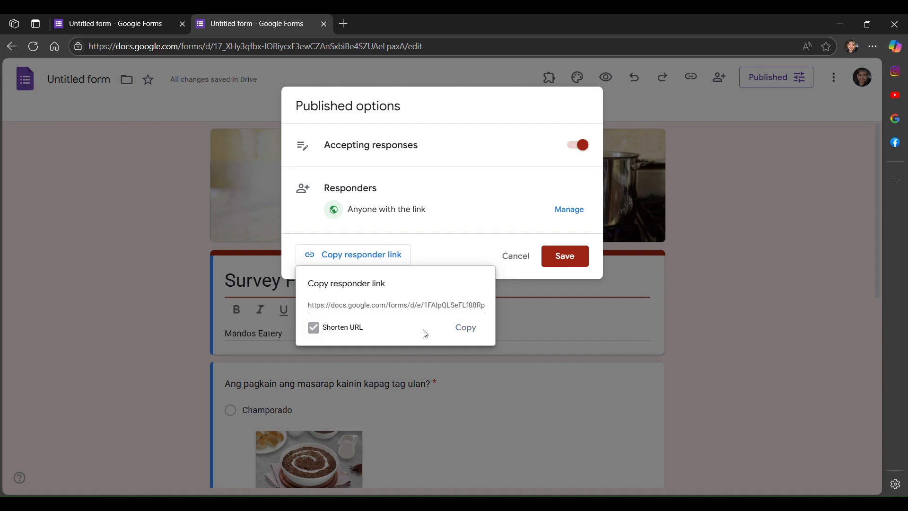
pyautogui.click(465, 330)
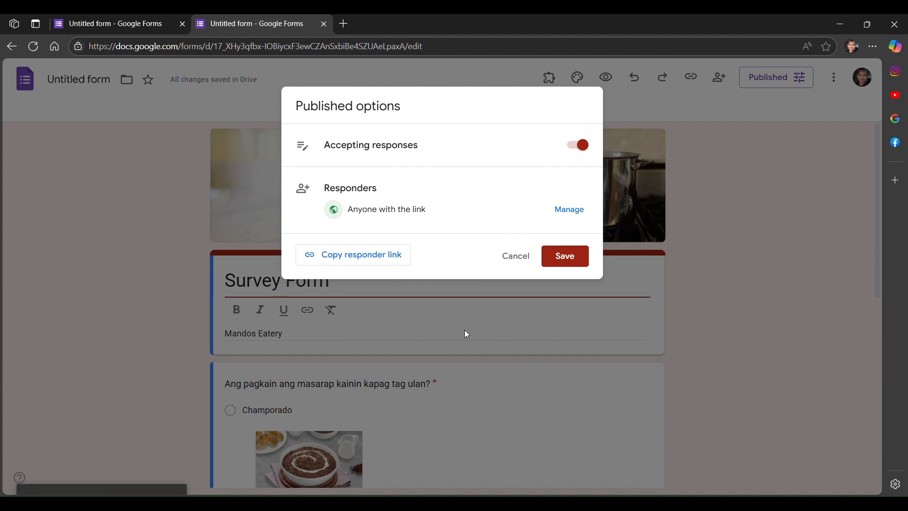
pyautogui.click(558, 257)
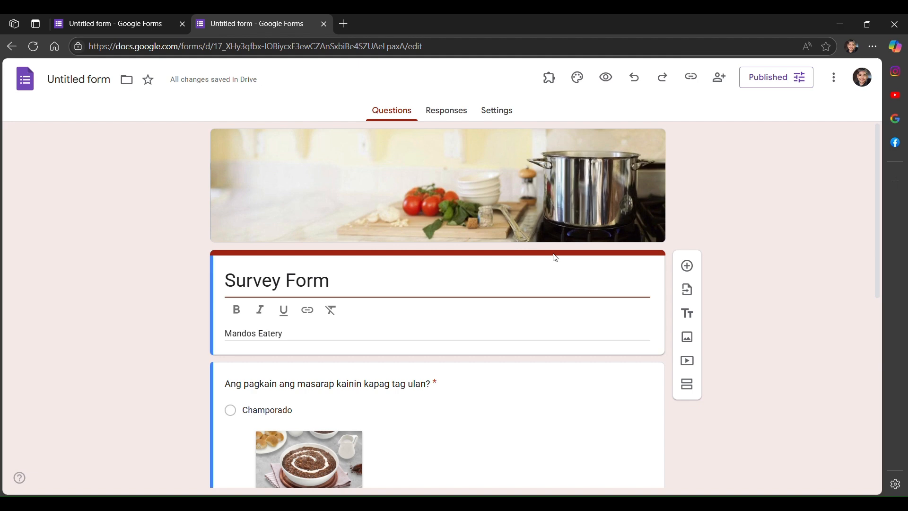
# Step: Open the form's responses overview
pyautogui.click(445, 112)
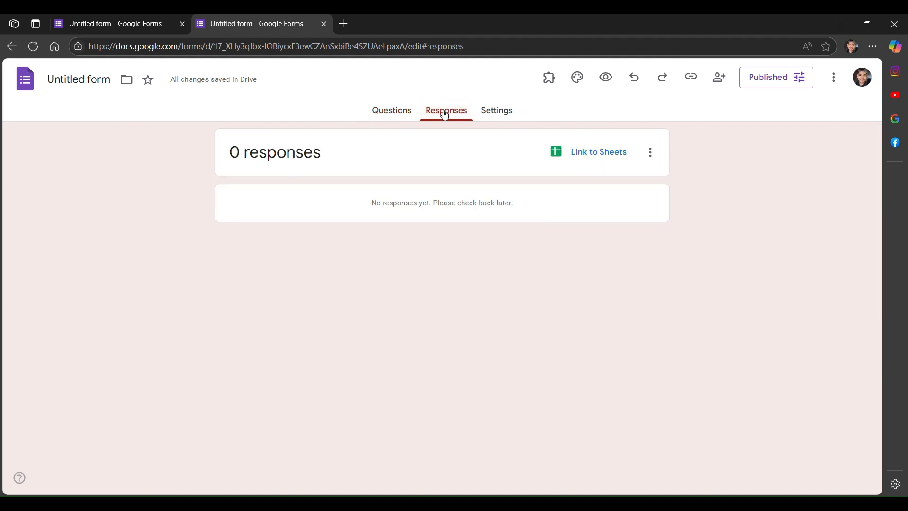